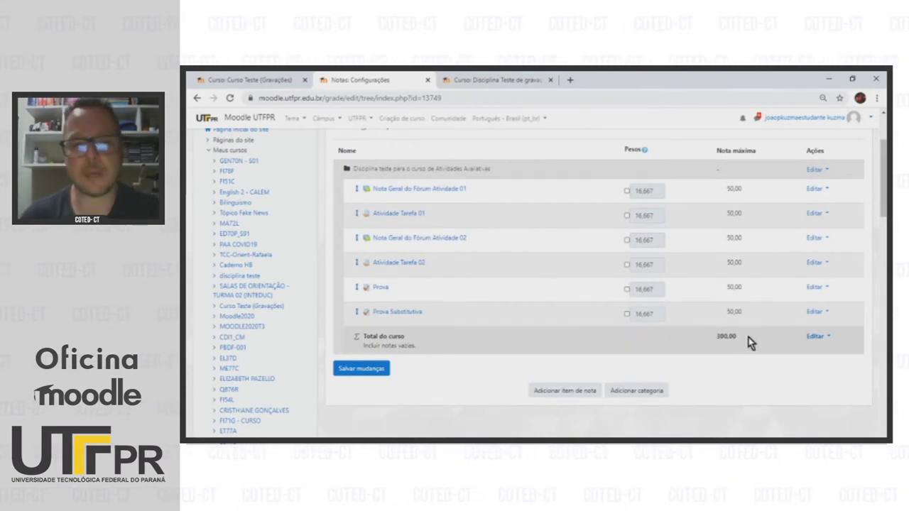
Step: Compare the gradebook items with the planned category structure in the Word document "Modelo de estrutura Livro de Notas" and return to Moodle
click(272, 438)
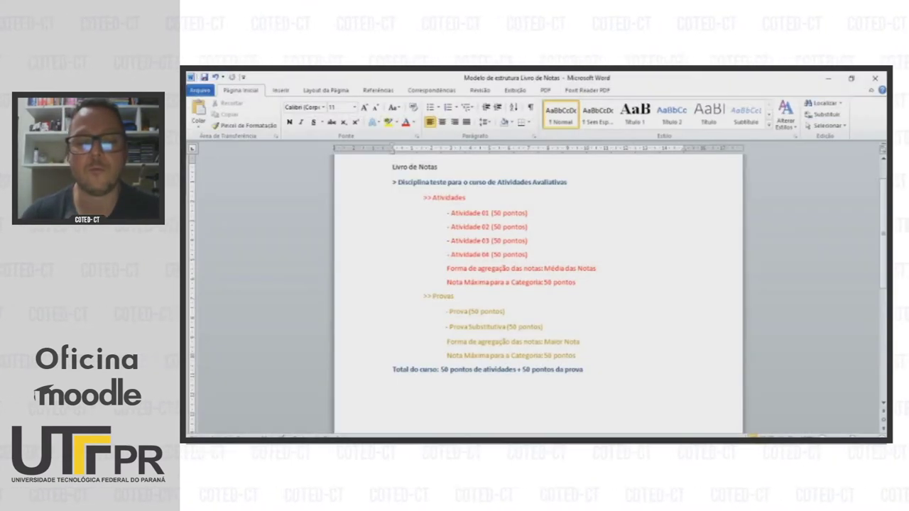
key(alt+Tab)
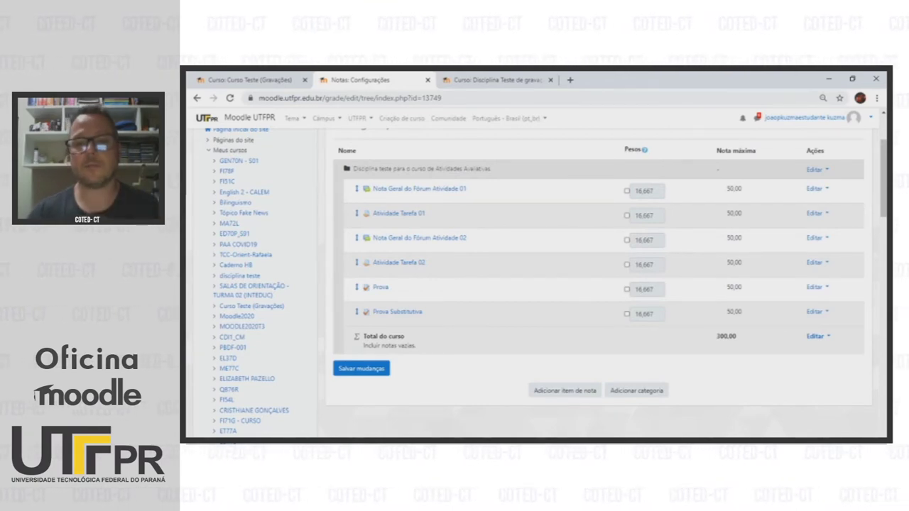
key(alt+Tab)
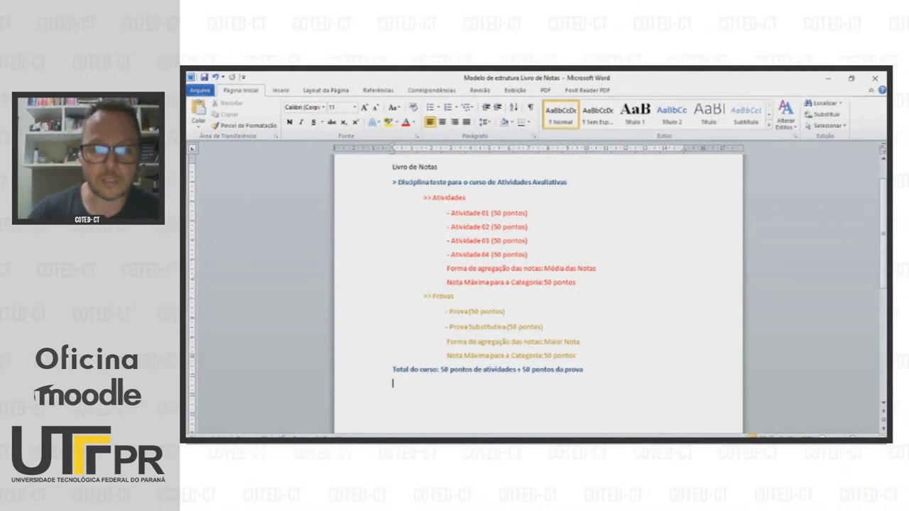
click(566, 412)
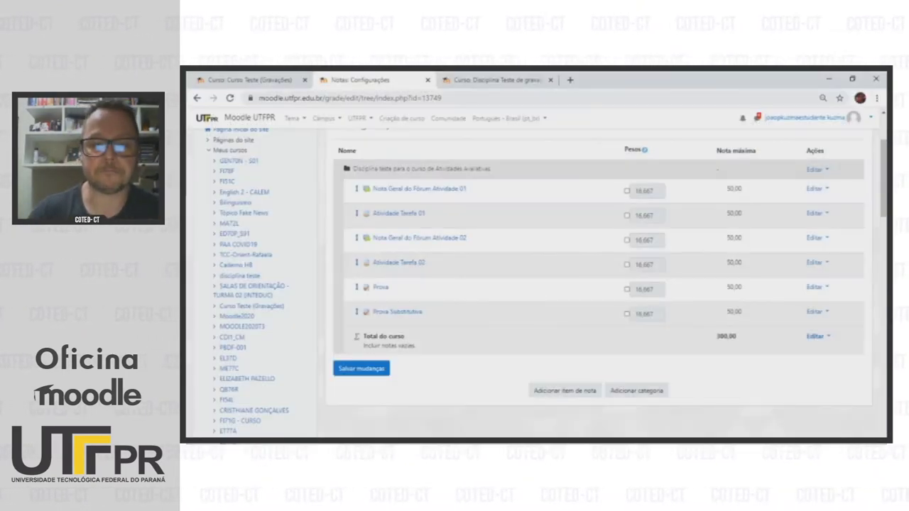
Step: Check the maximum grade under Nota Geral do Fórum in the Atividade 01 forum settings and return to the course page
scroll(350, 252, up, 3)
click(311, 176)
scroll(462, 249, down, 3)
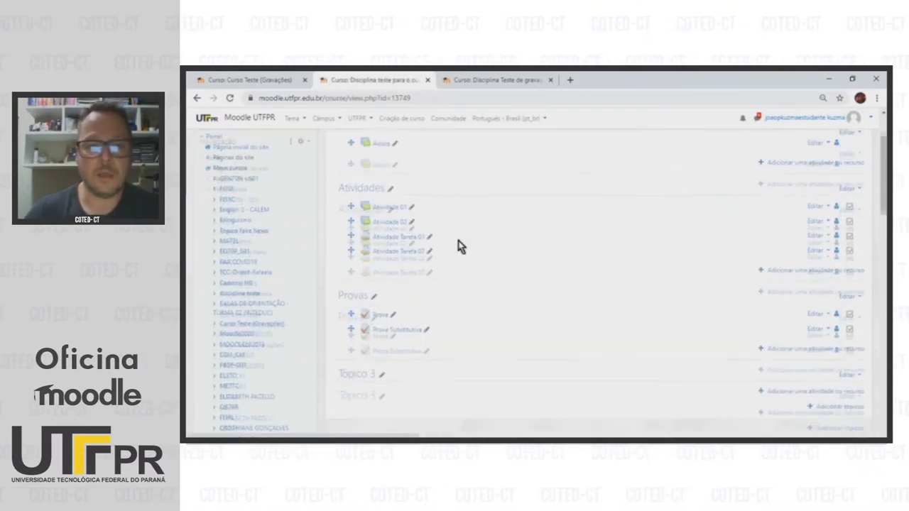
click(815, 192)
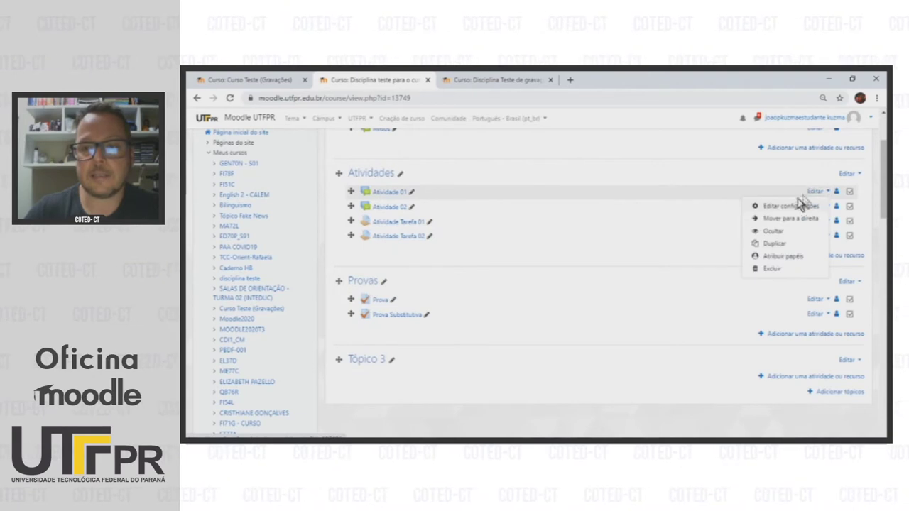
click(783, 206)
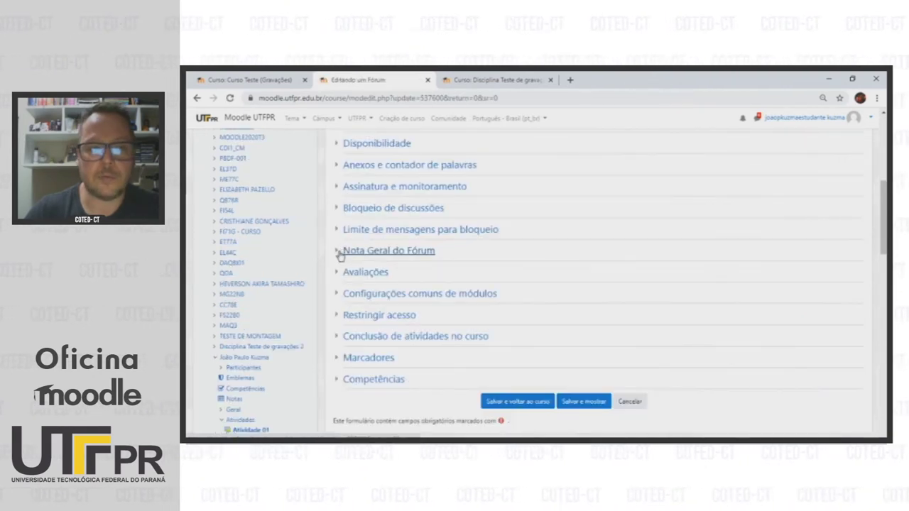
click(339, 254)
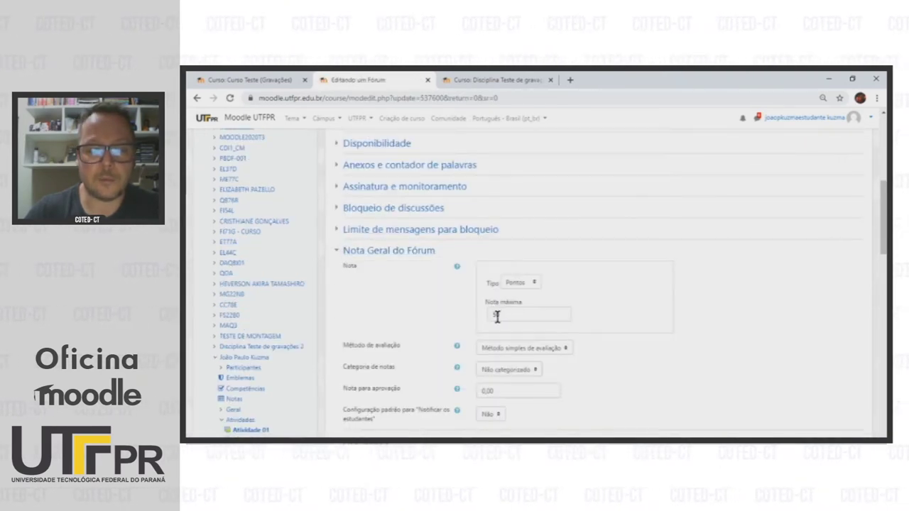
click(197, 99)
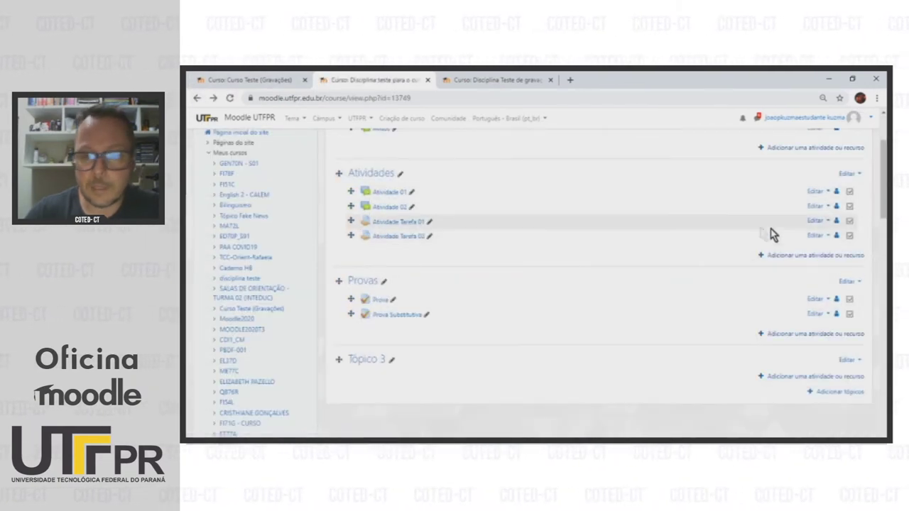
Step: Check the maximum grade under Nota in the Atividade Tarefa 01 assignment settings and return to the course page
click(818, 221)
click(766, 239)
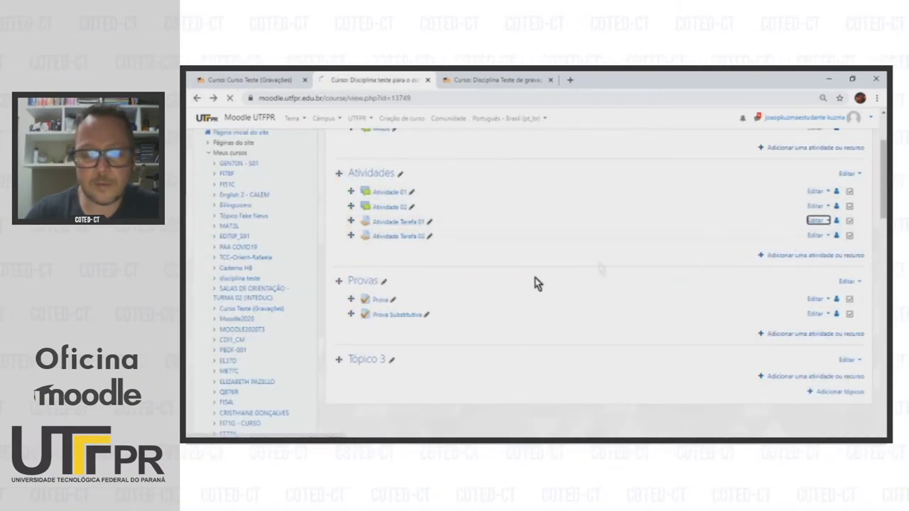
scroll(411, 284, down, 15)
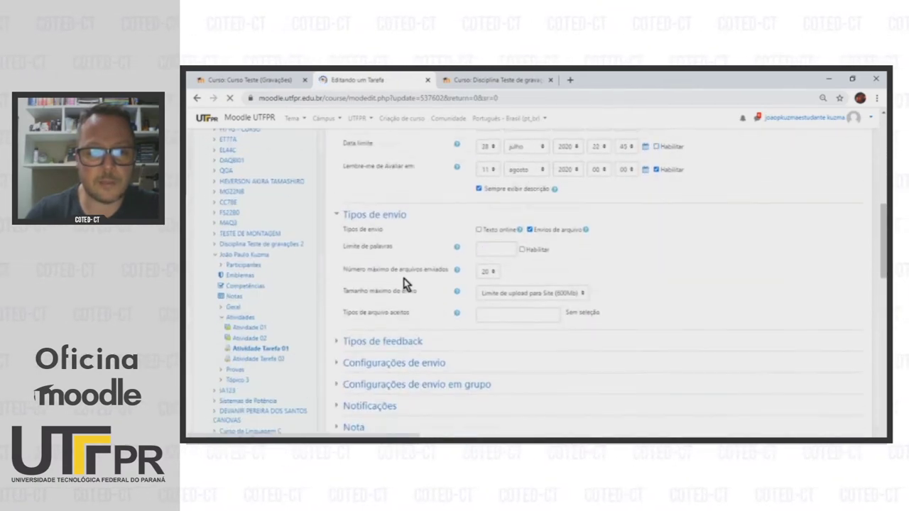
click(353, 274)
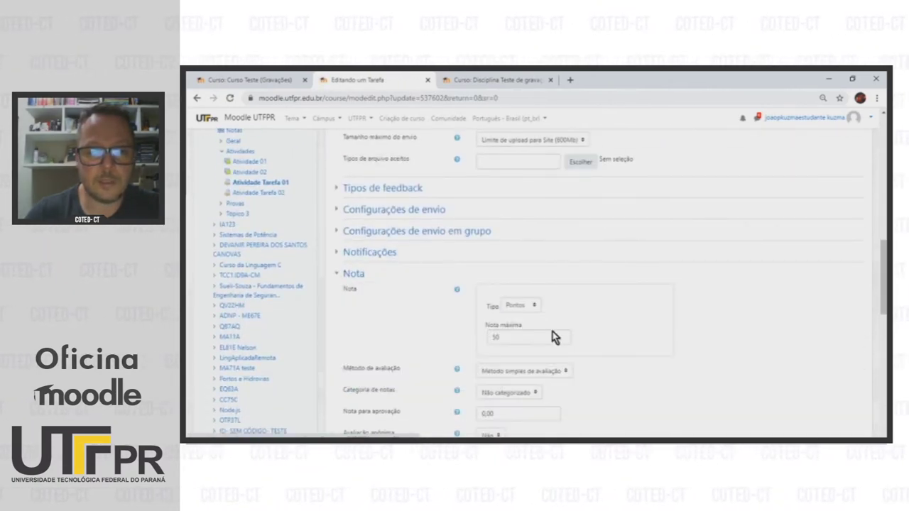
scroll(506, 343, down, 3)
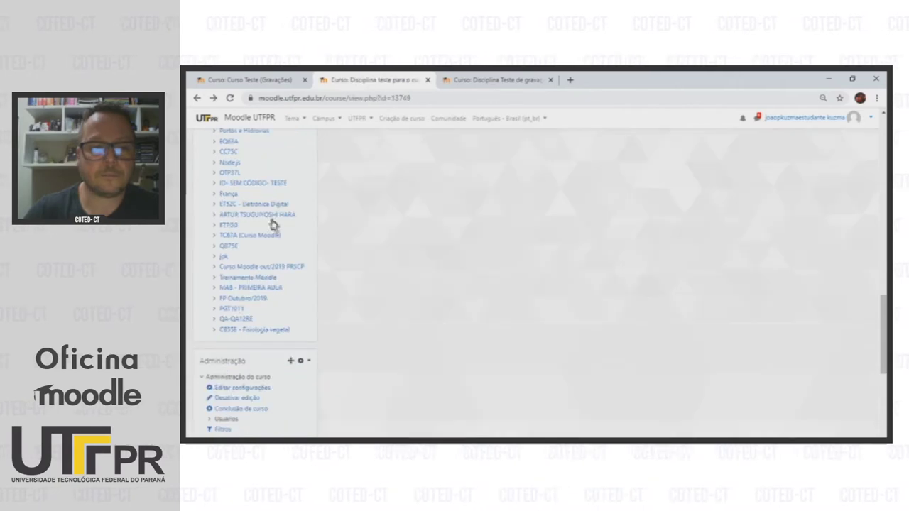
Step: Reopen the course's Configuração do Livro de Notas and review the planned category structure in Word before returning to Moodle
scroll(270, 248, down, 3)
click(288, 298)
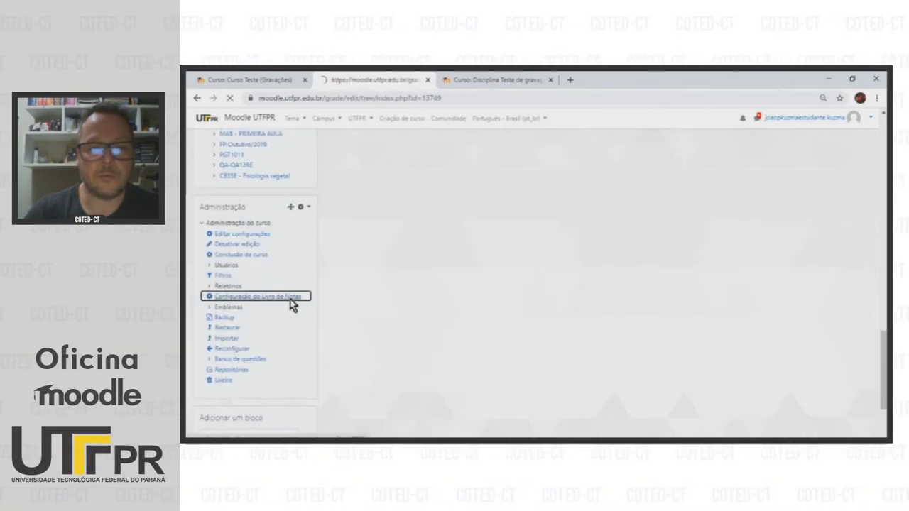
key(alt+Tab)
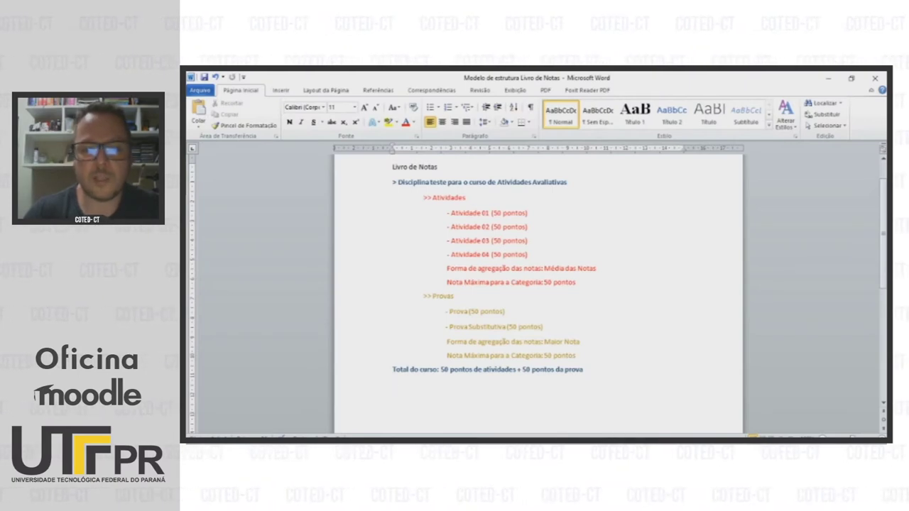
key(alt+Tab)
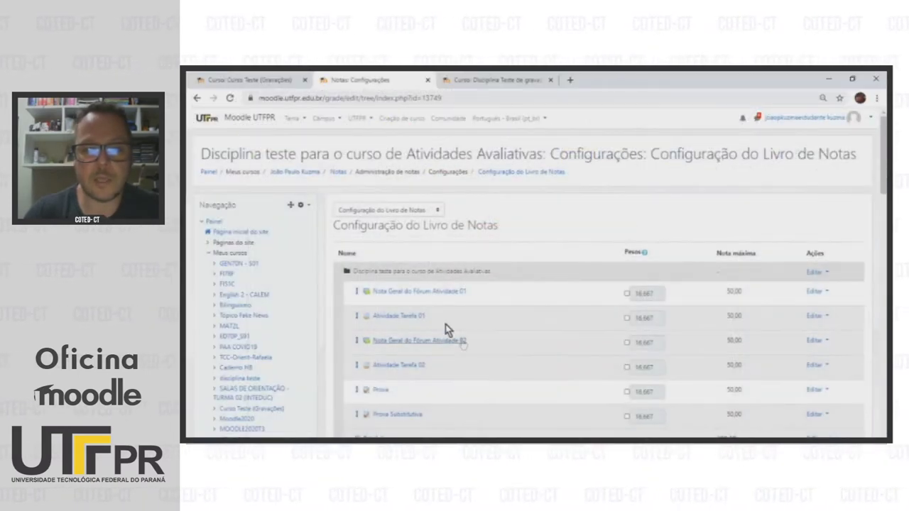
Step: Add a new grade category to the gradebook and name it Atividades
scroll(455, 333, down, 5)
scroll(394, 150, up, 3)
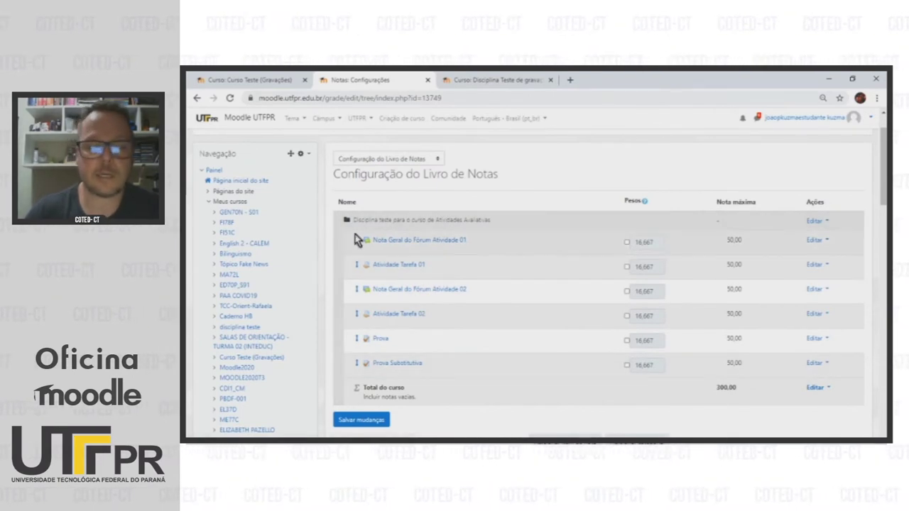
scroll(476, 260, down, 2)
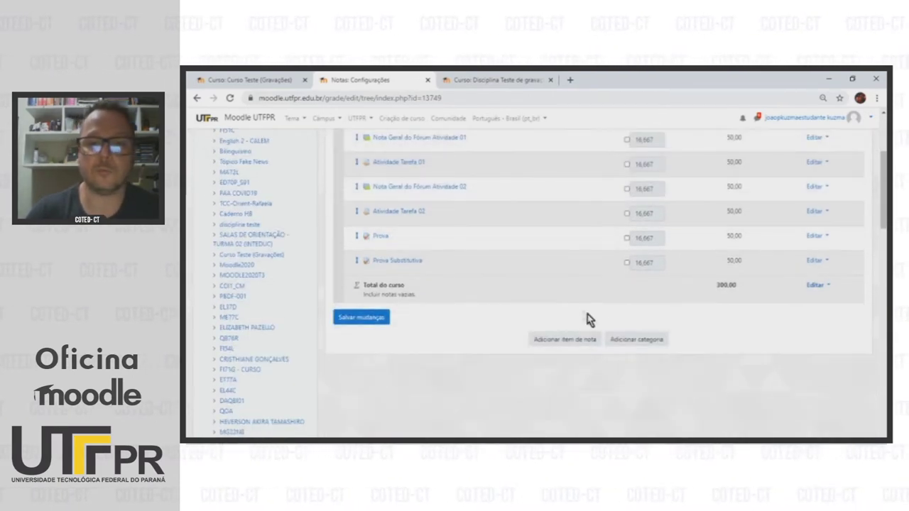
click(658, 341)
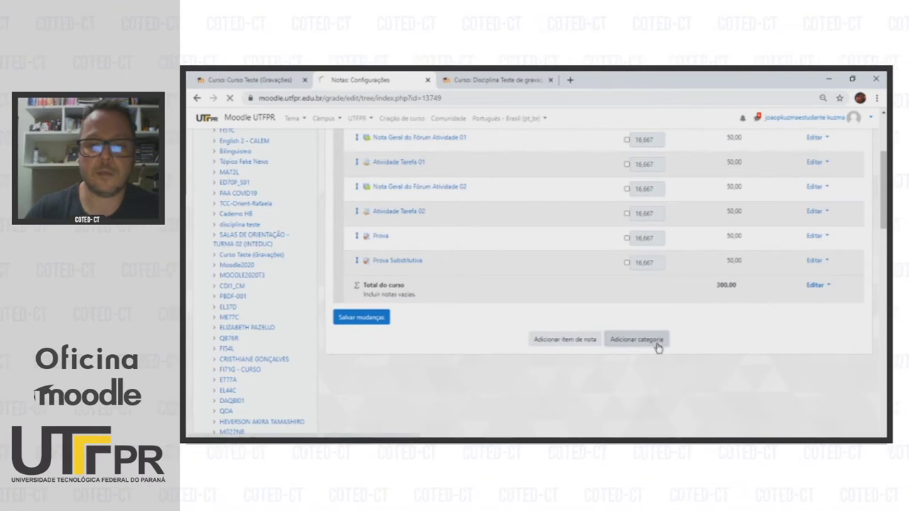
click(509, 238)
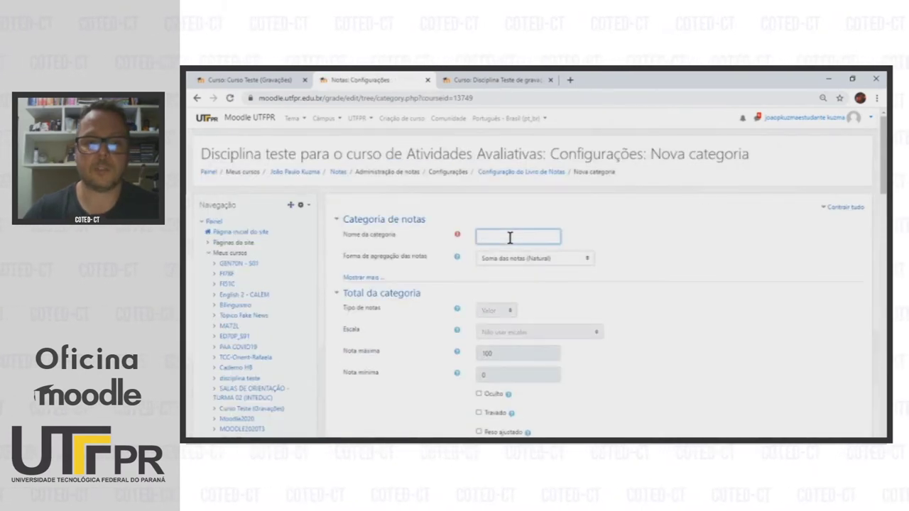
text(At)
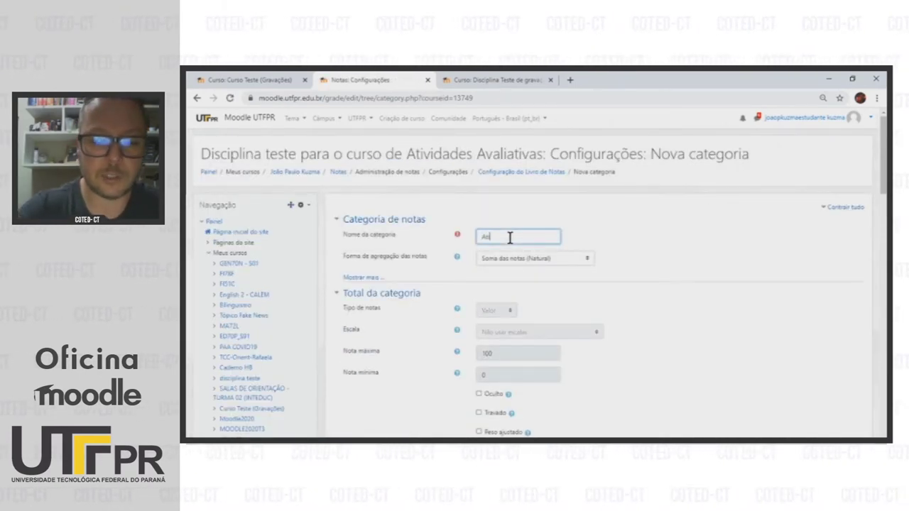
text(ividades)
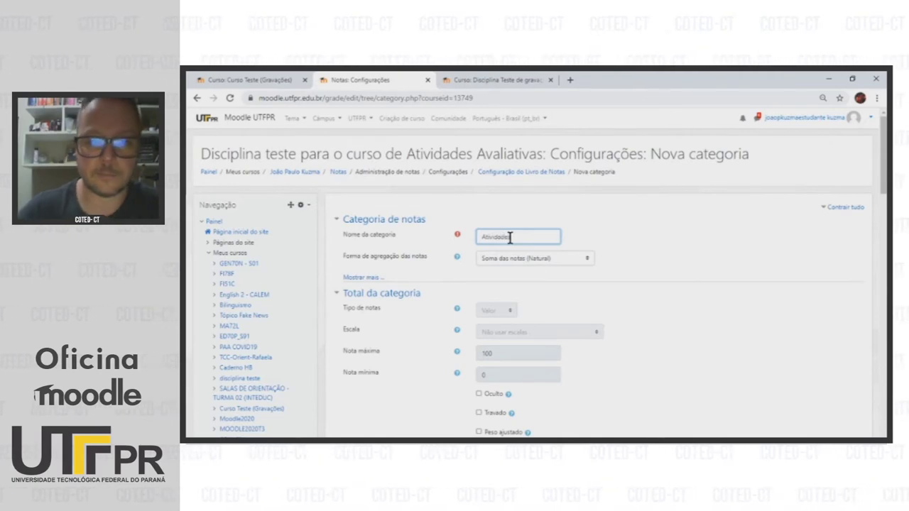
click(640, 254)
scroll(640, 254, down, 1)
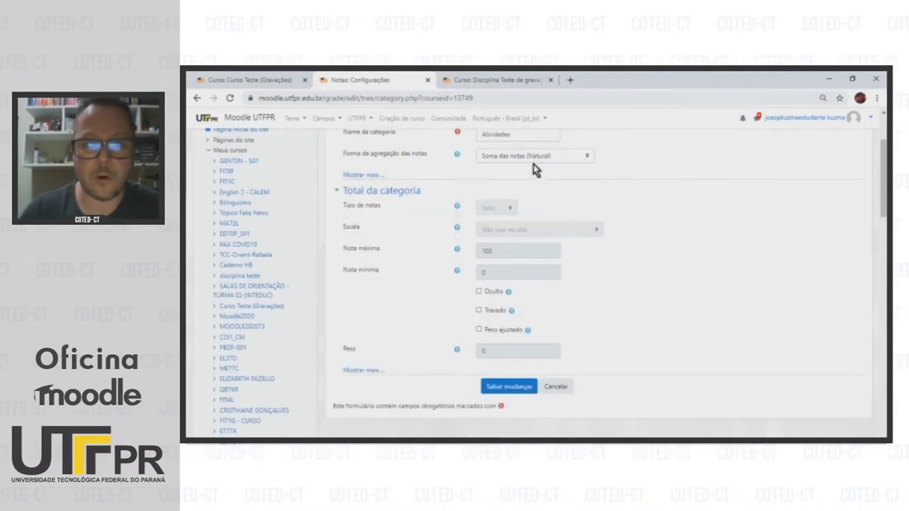
Step: Check the planned aggregation in the Word outline and set the Atividades category's Forma de agregação das notas to Média das notas
key(alt+Tab)
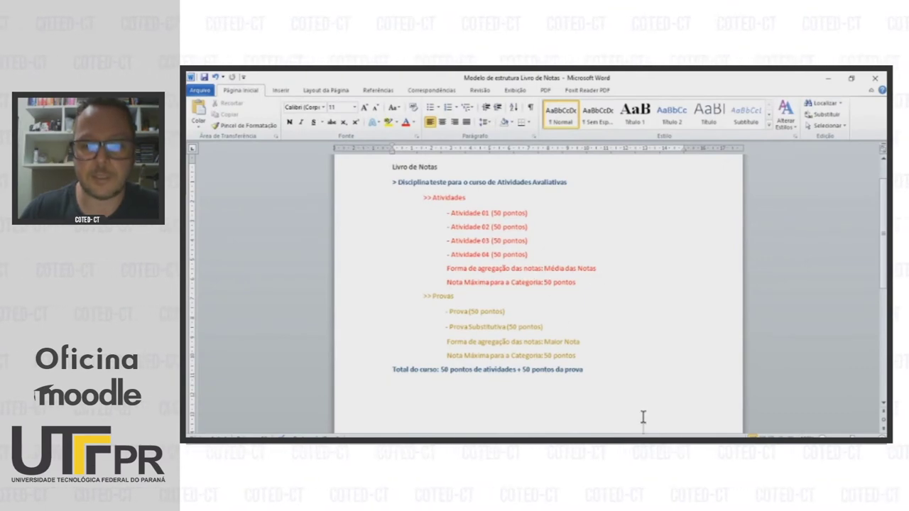
key(alt+Tab)
click(576, 158)
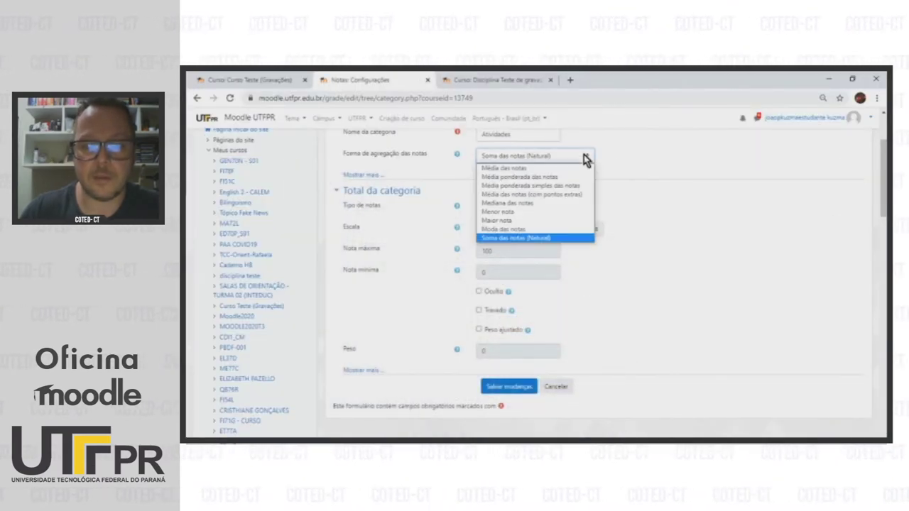
click(530, 169)
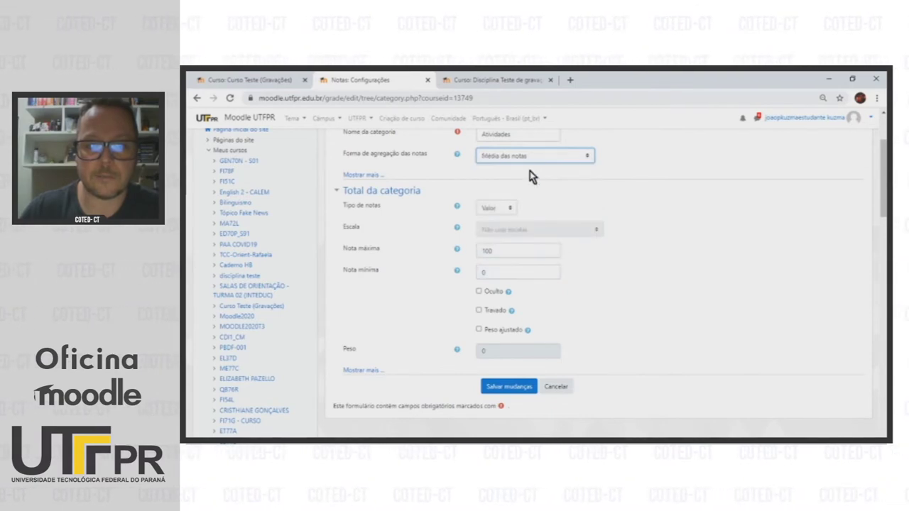
Step: Reveal the additional grade category options and set the Atividades category's Nota máxima to 50
click(375, 176)
scroll(506, 199, up, 3)
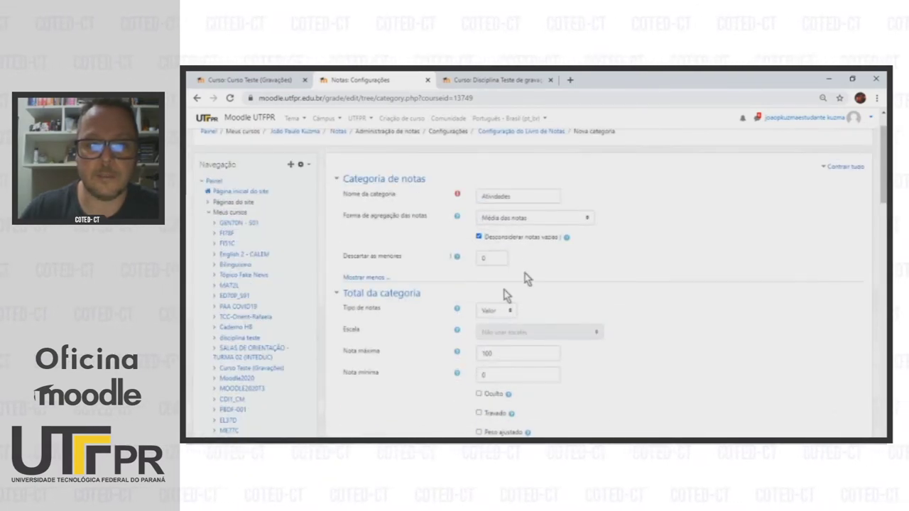
scroll(419, 339, down, 3)
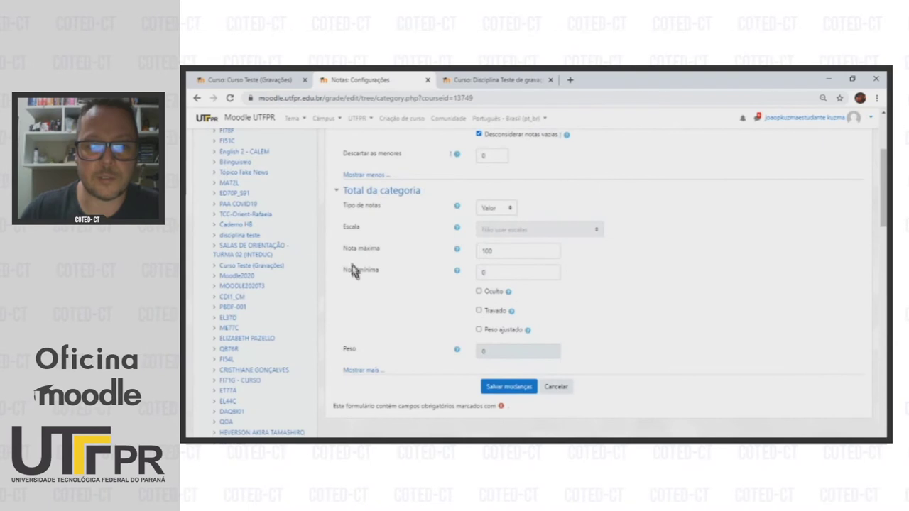
double_click(500, 250)
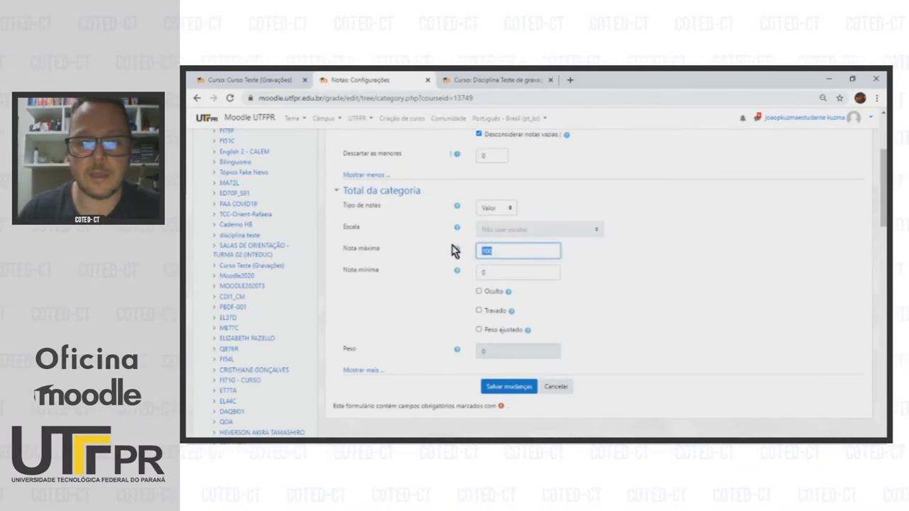
text(50)
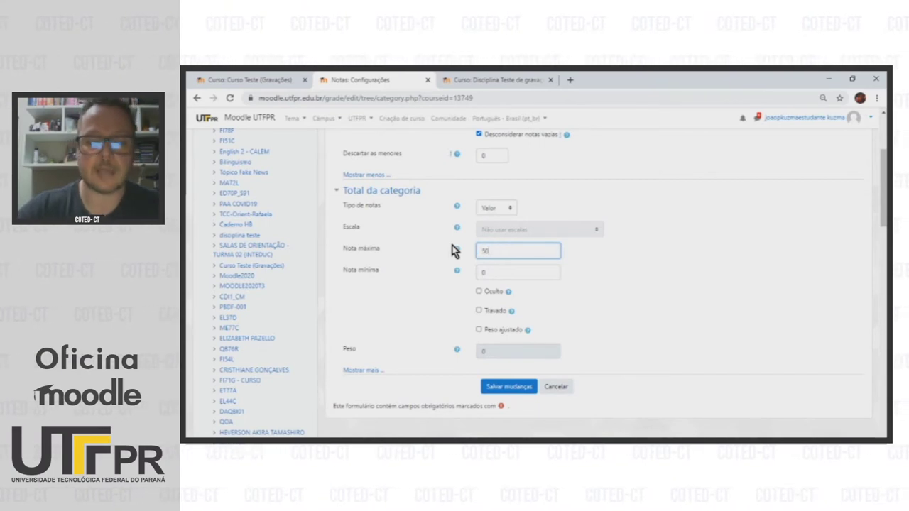
click(673, 229)
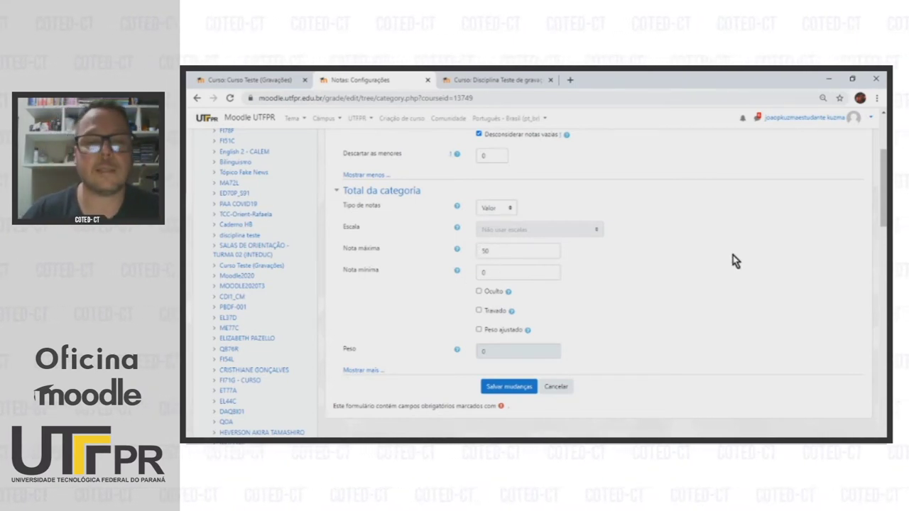
Step: Disable Desconsiderar notas vazias for the Atividades category and save the new category
scroll(731, 257, up, 1)
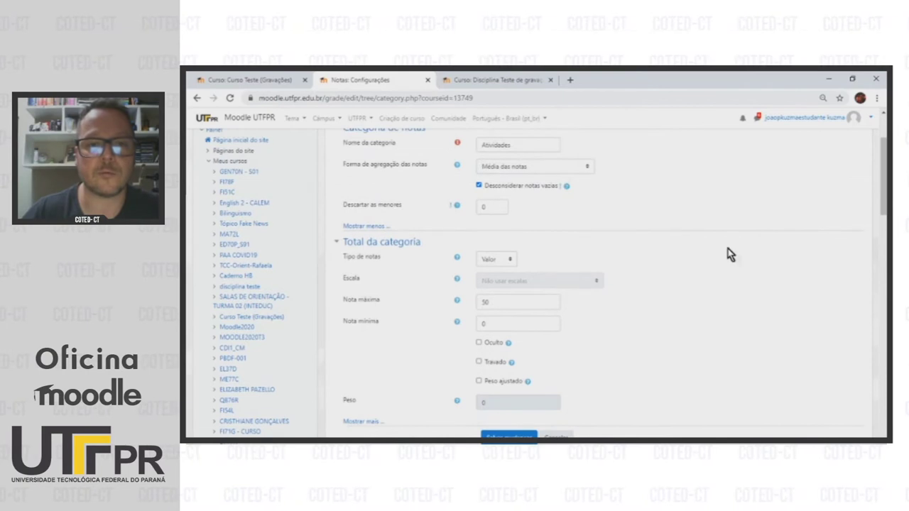
click(479, 186)
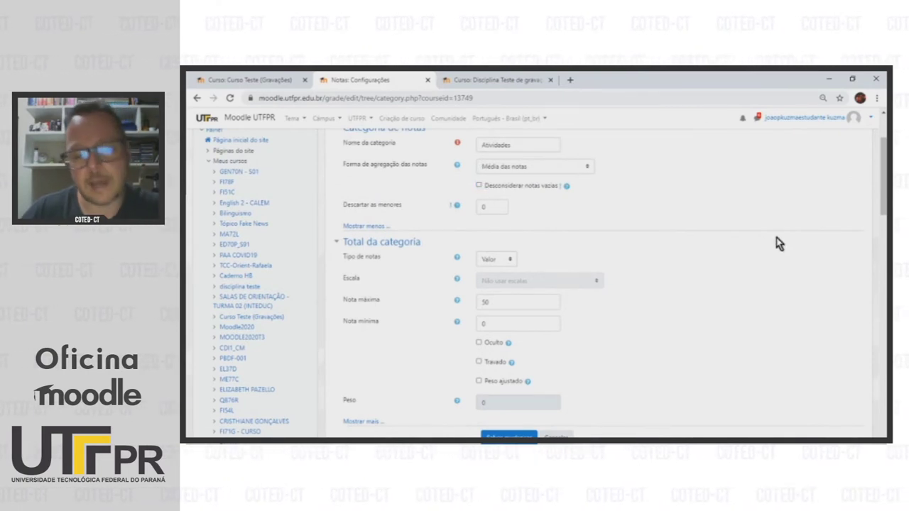
scroll(777, 244, down, 2)
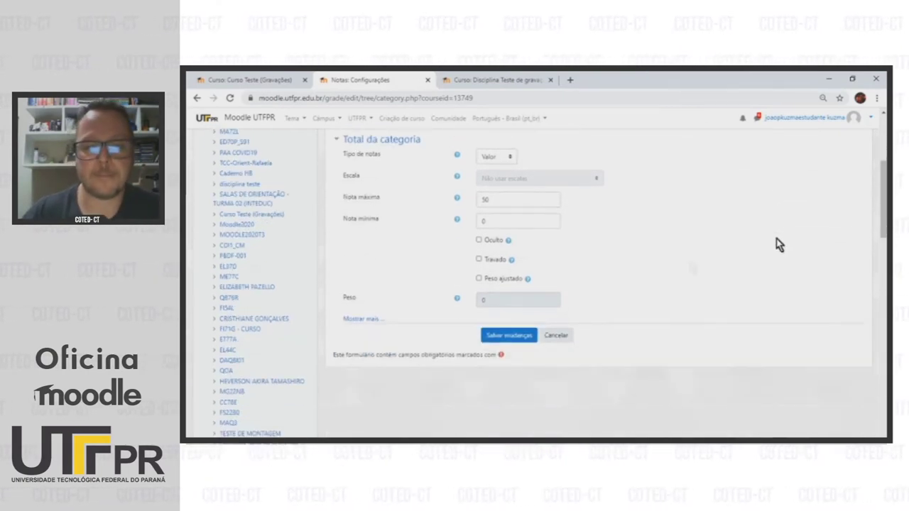
click(498, 335)
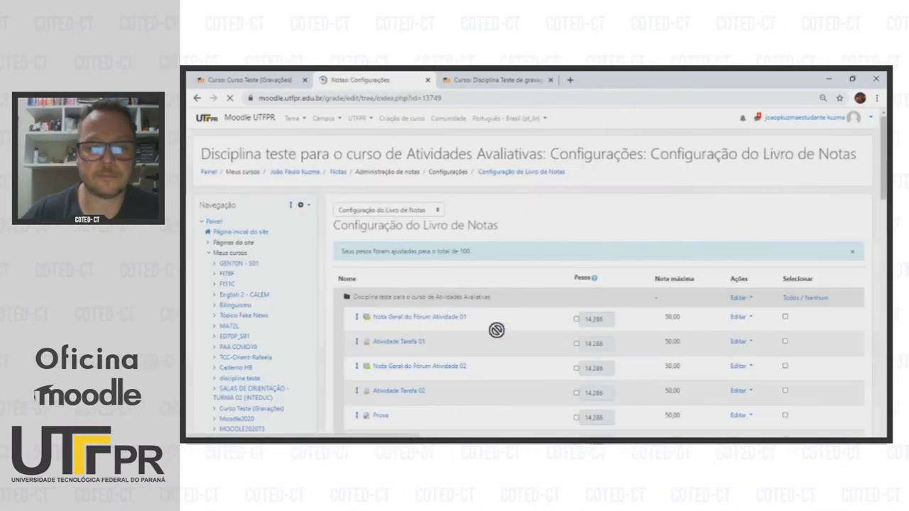
Step: Add another new grade category to the gradebook and name it Provas
scroll(513, 289, down, 3)
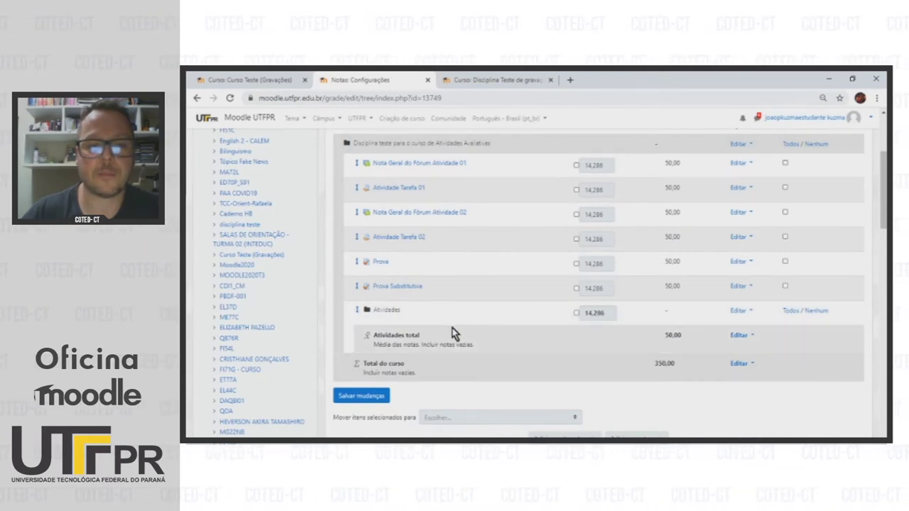
scroll(451, 334, down, 3)
click(639, 286)
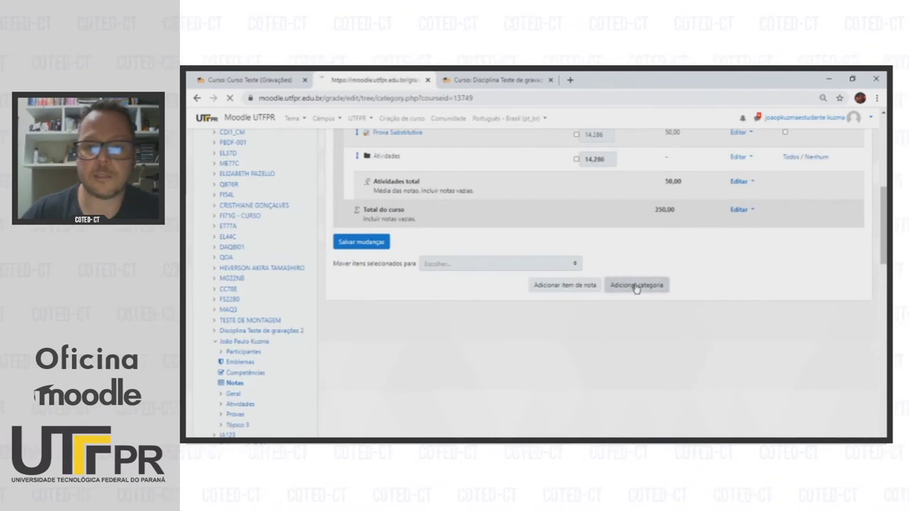
click(500, 236)
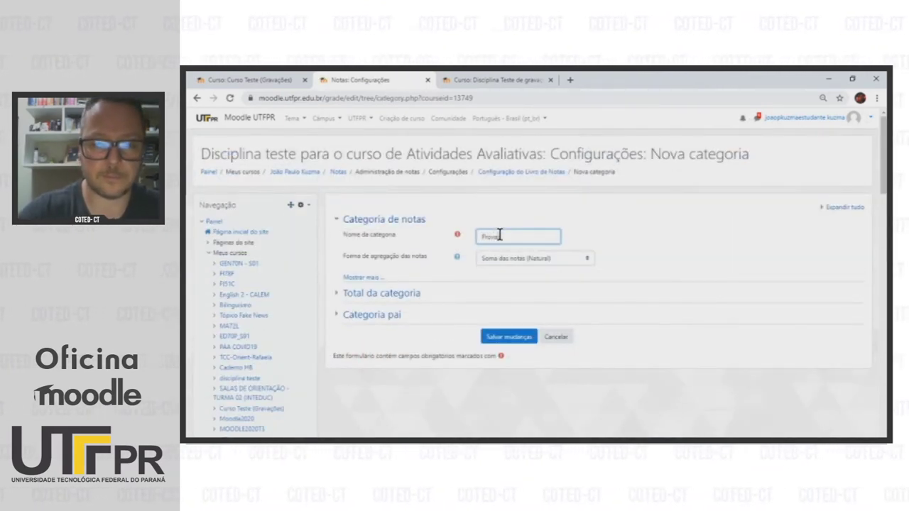
text(Provas)
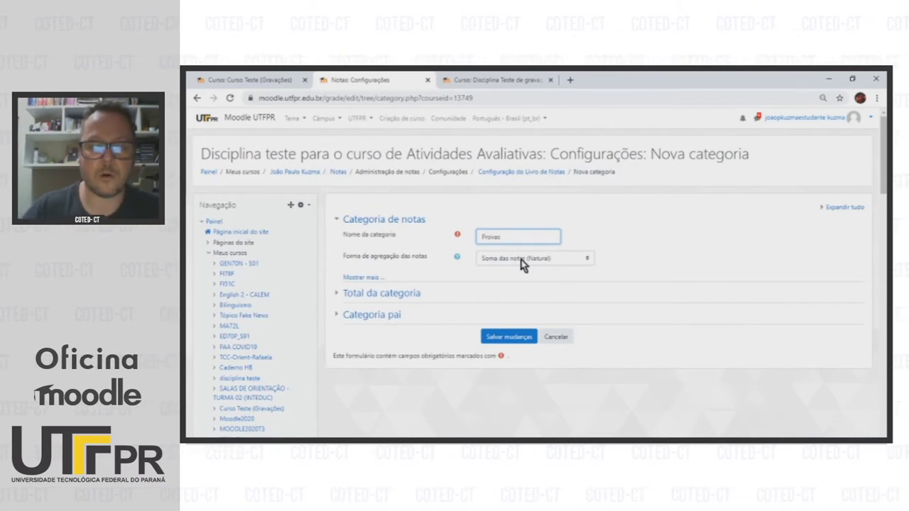
Step: Set the Provas category's Forma de agregação das notas to Maior nota and check it against the Word outline
click(521, 260)
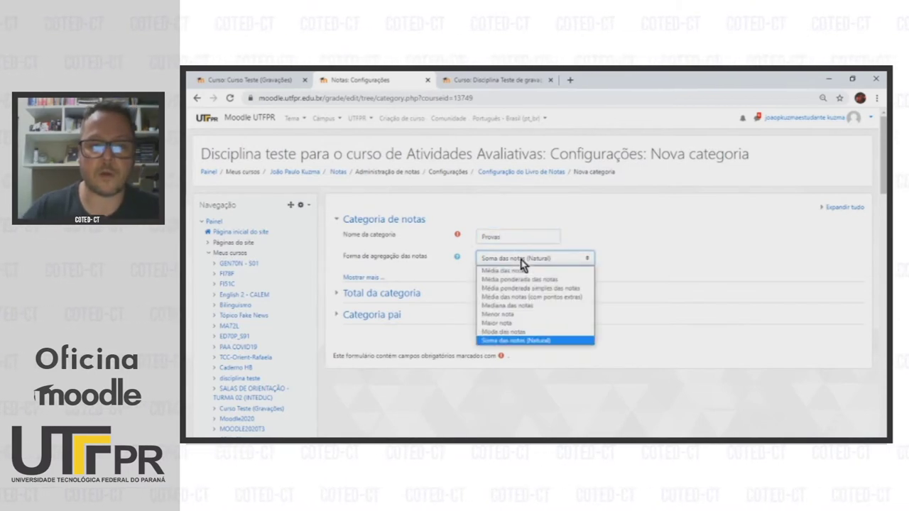
click(507, 323)
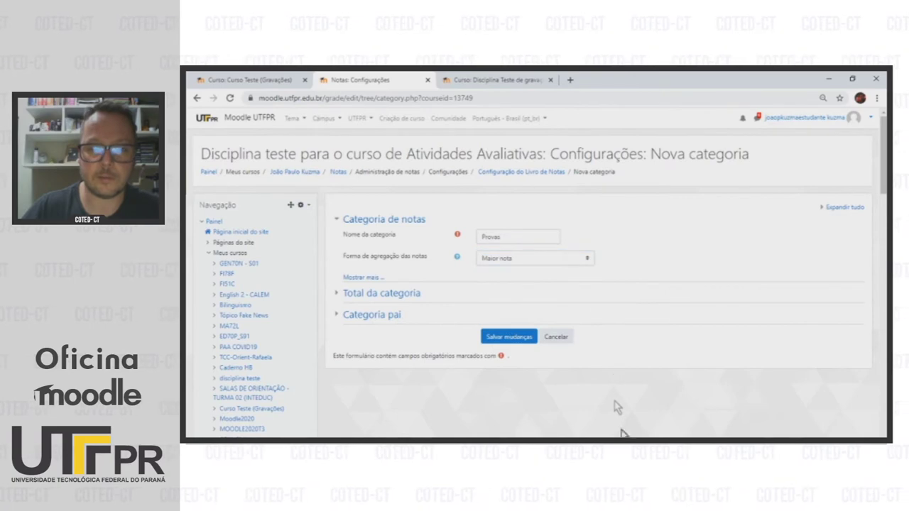
key(alt+Tab)
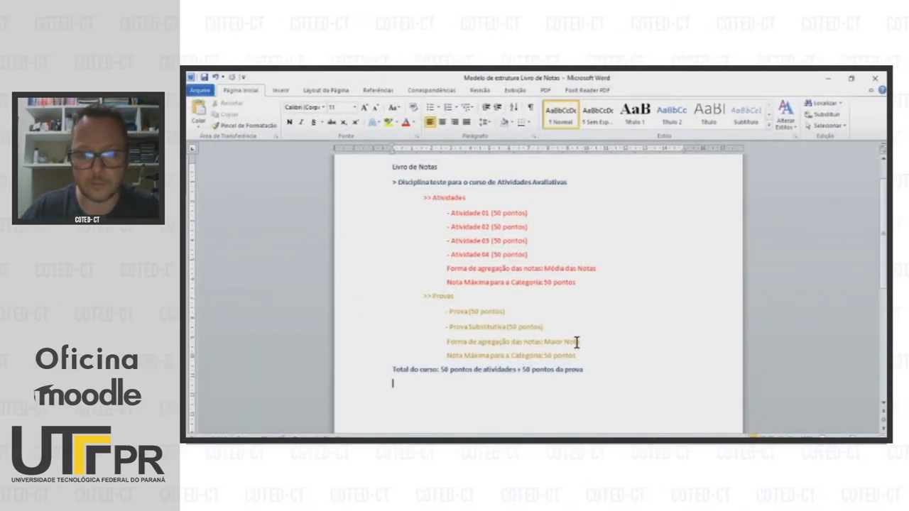
key(alt+Tab)
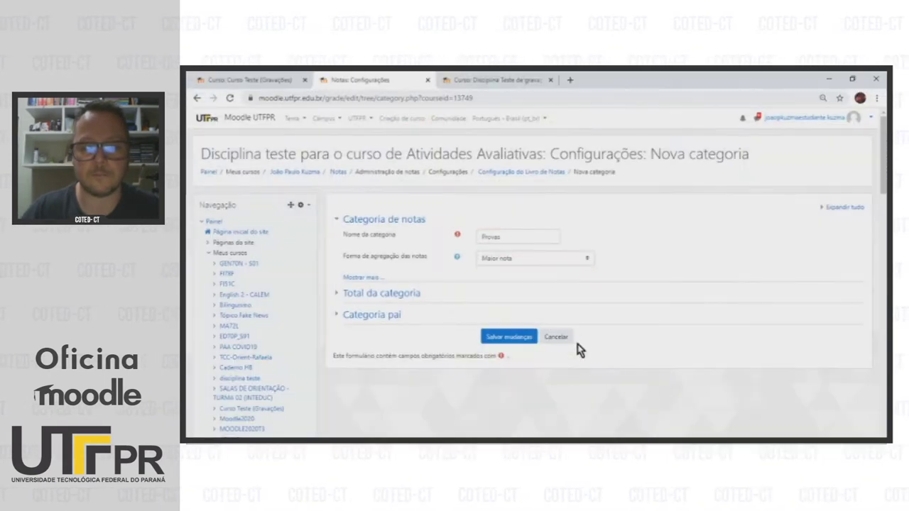
Step: Set the Provas category's Nota máxima to 50 under its category total settings and save the new category
click(370, 278)
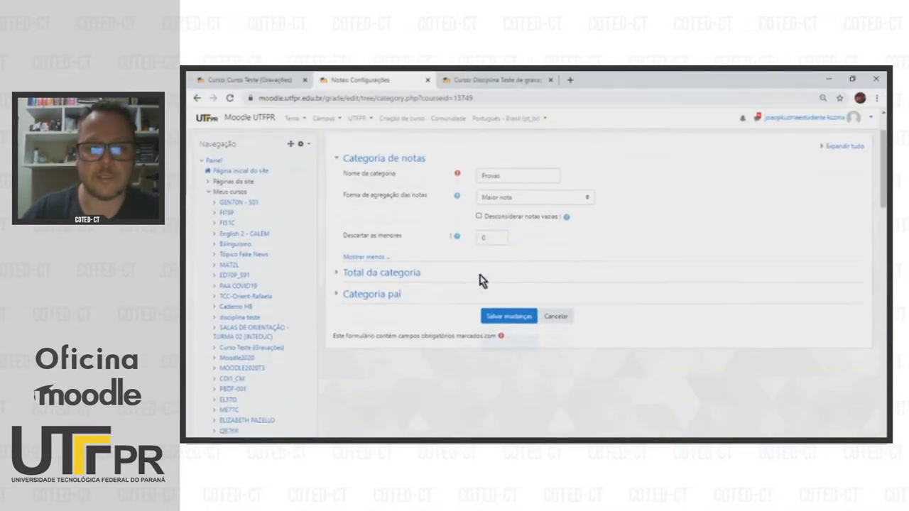
scroll(426, 266, down, 1)
click(337, 234)
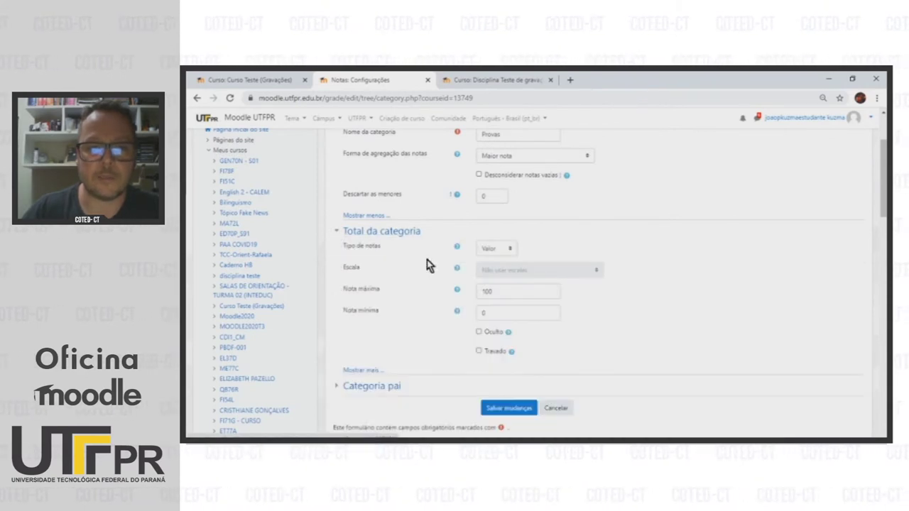
drag(502, 292, 479, 294)
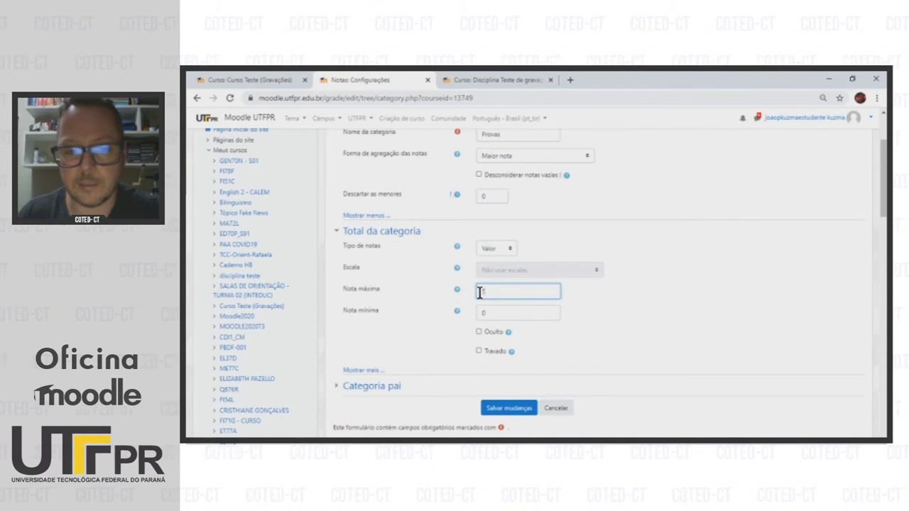
click(716, 296)
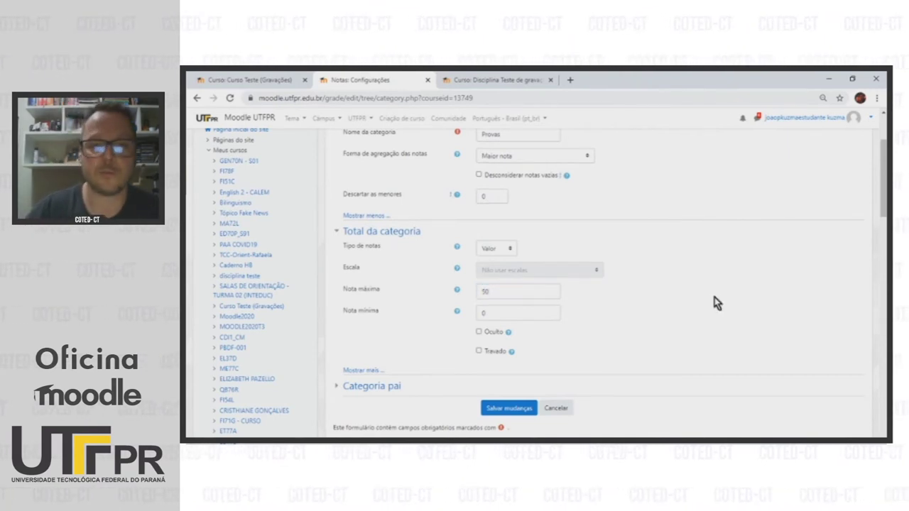
scroll(716, 303, up, 1)
scroll(715, 303, down, 1)
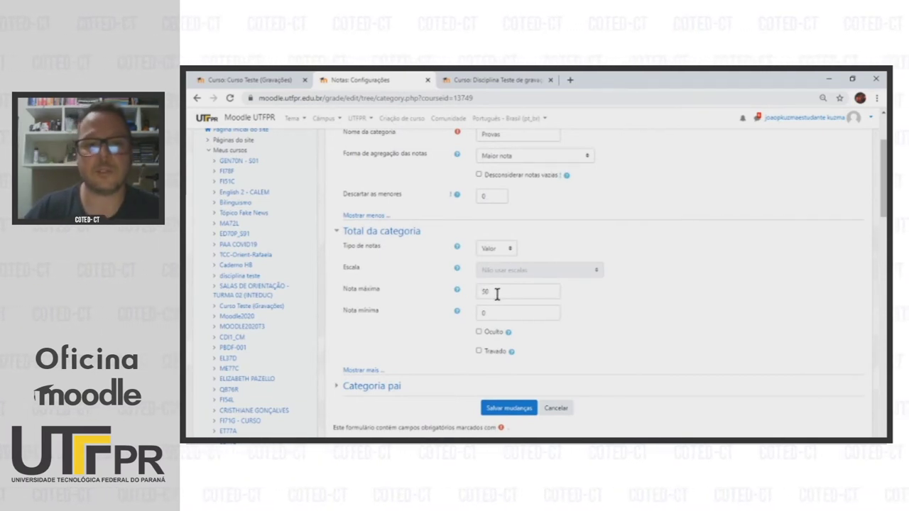
scroll(495, 293, down, 2)
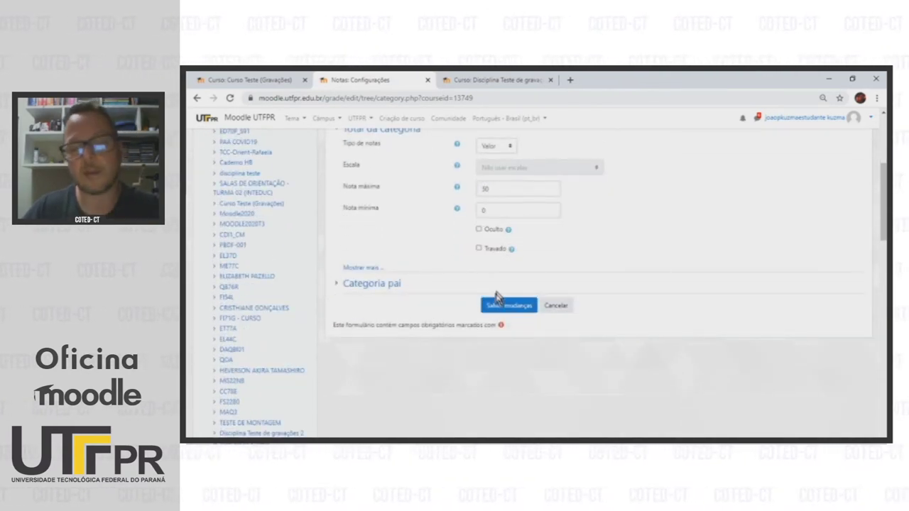
click(516, 303)
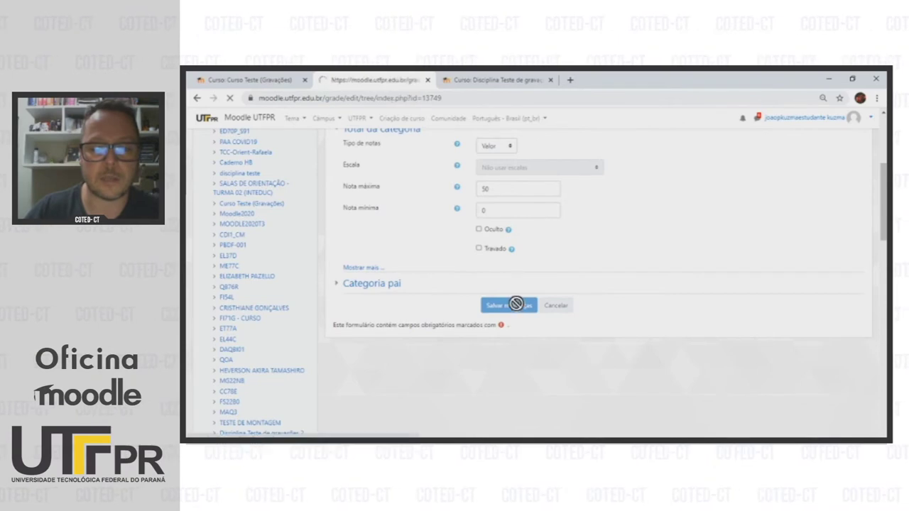
Step: Review the gradebook structure, comparing the uncategorised grade items with the Atividades and Provas categories
scroll(516, 303, down, 5)
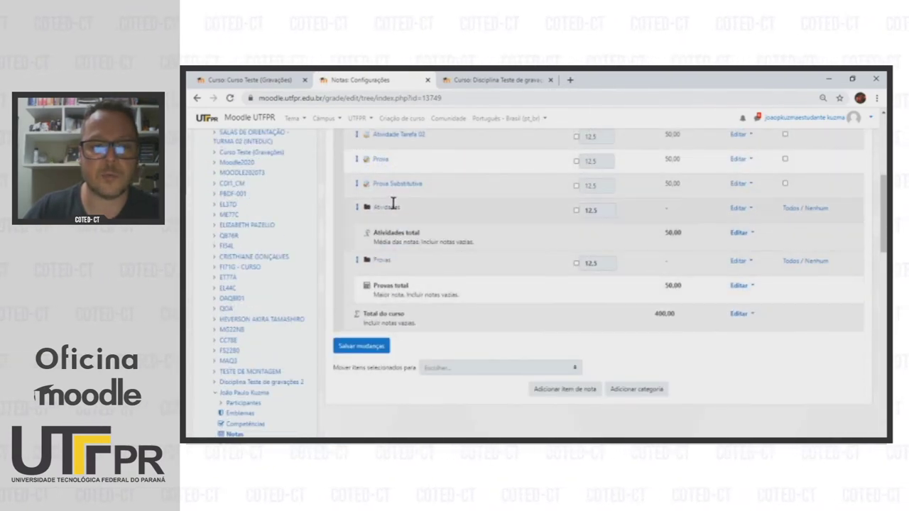
scroll(486, 307, up, 3)
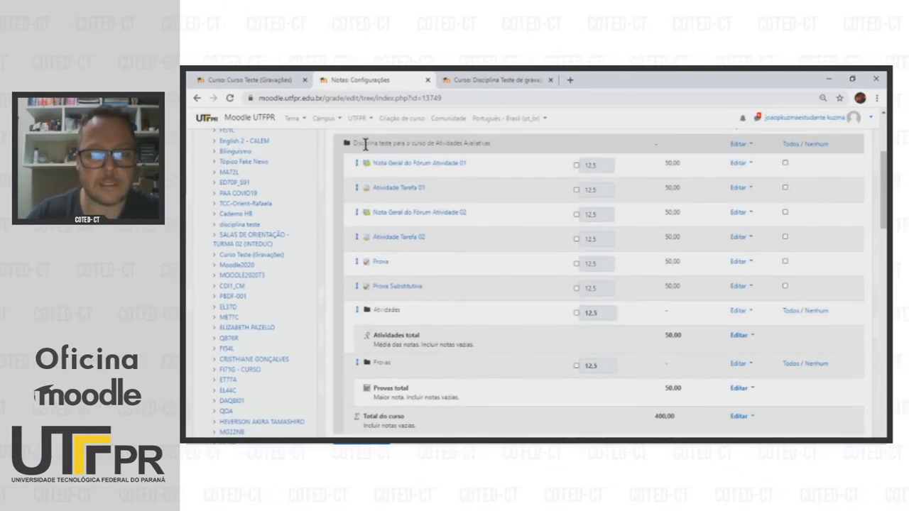
scroll(392, 274, down, 3)
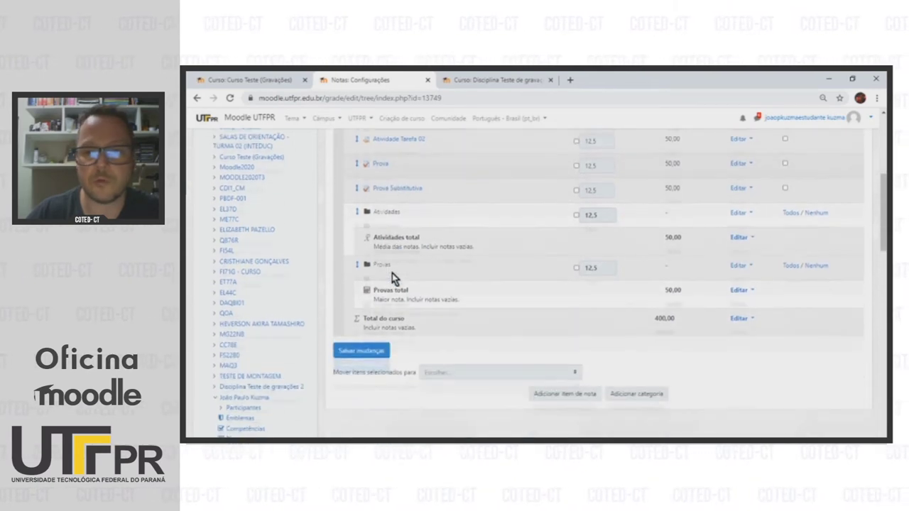
scroll(392, 274, down, 1)
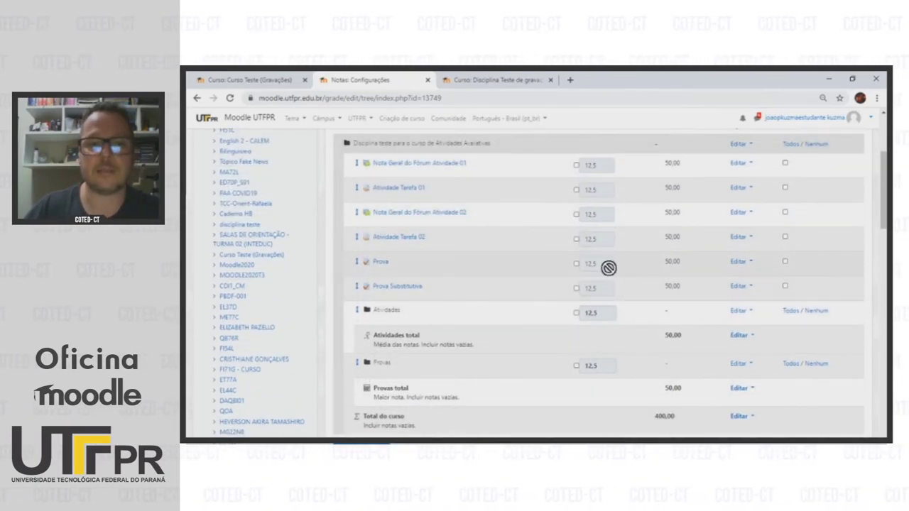
scroll(582, 279, down, 3)
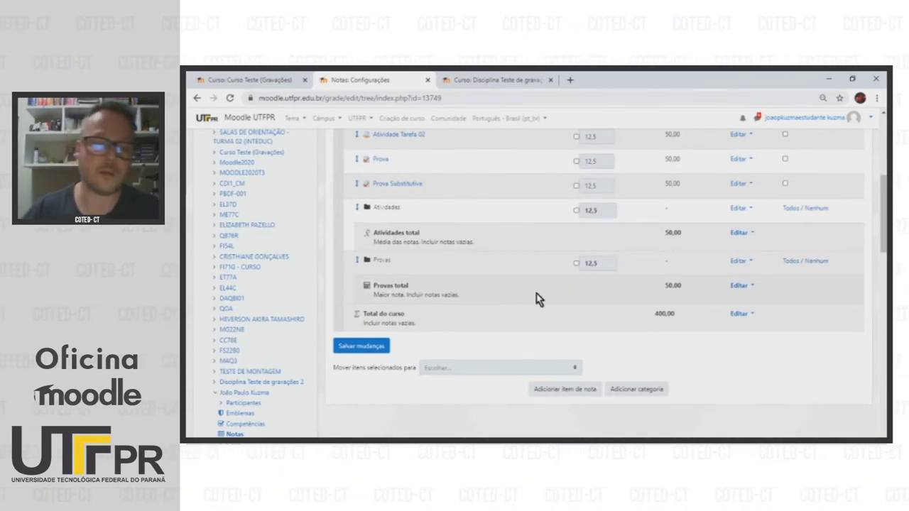
click(646, 383)
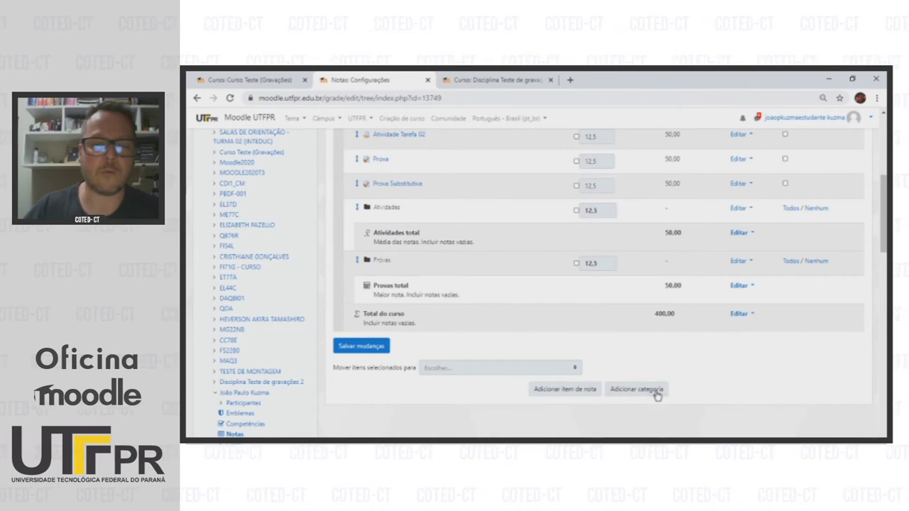
scroll(420, 340, up, 2)
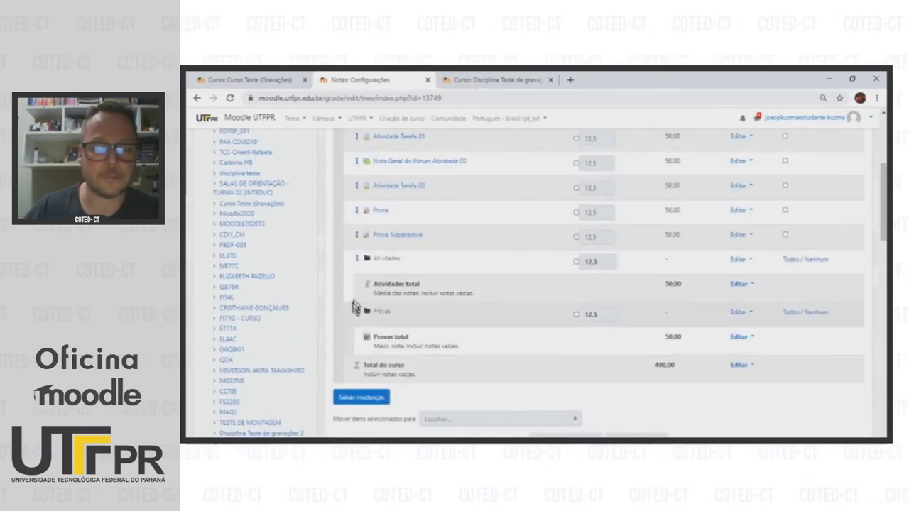
Step: Move the Nota Geral do Fórum Atividade 01 grade item into the Atividades category and save the gradebook changes
scroll(426, 233, up, 1)
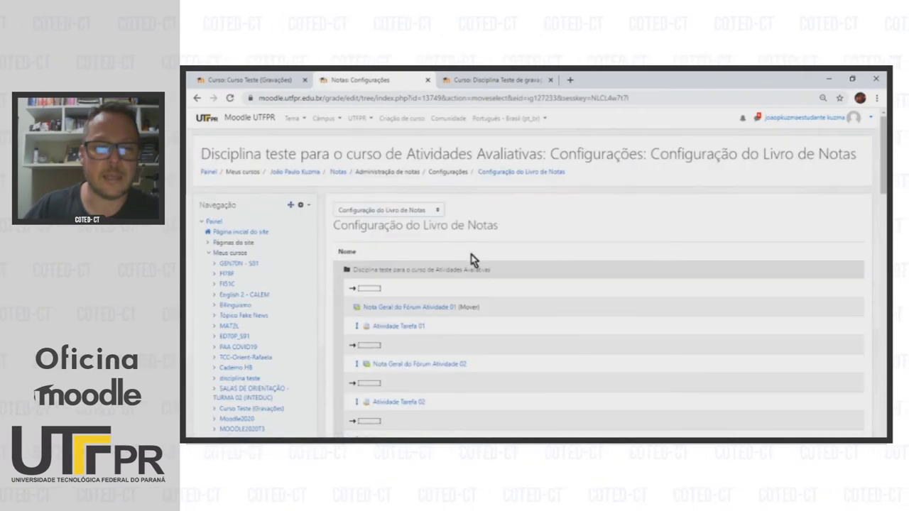
scroll(471, 260, down, 2)
scroll(389, 263, down, 2)
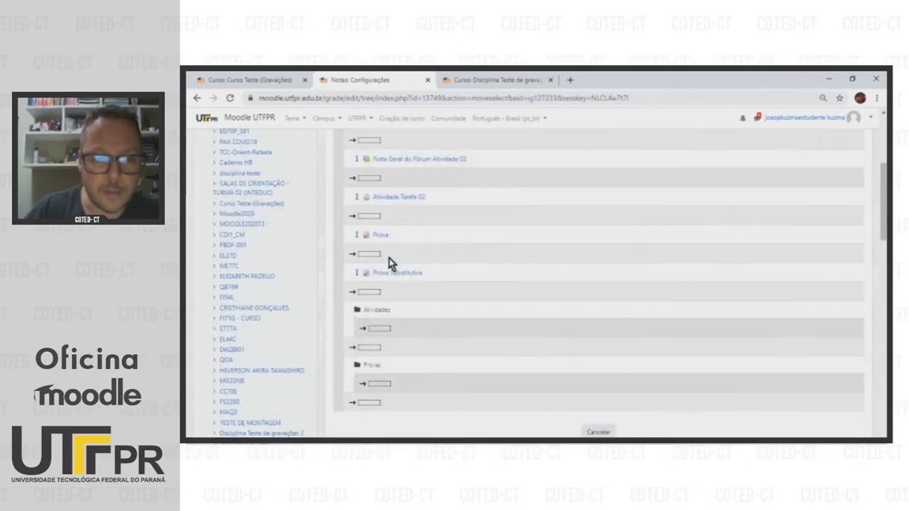
click(382, 331)
scroll(382, 332, down, 5)
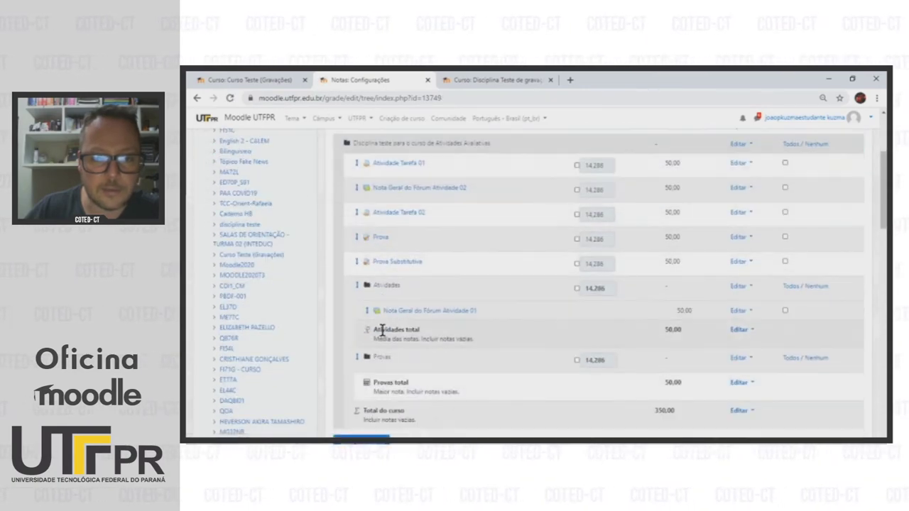
scroll(382, 330, down, 3)
click(362, 340)
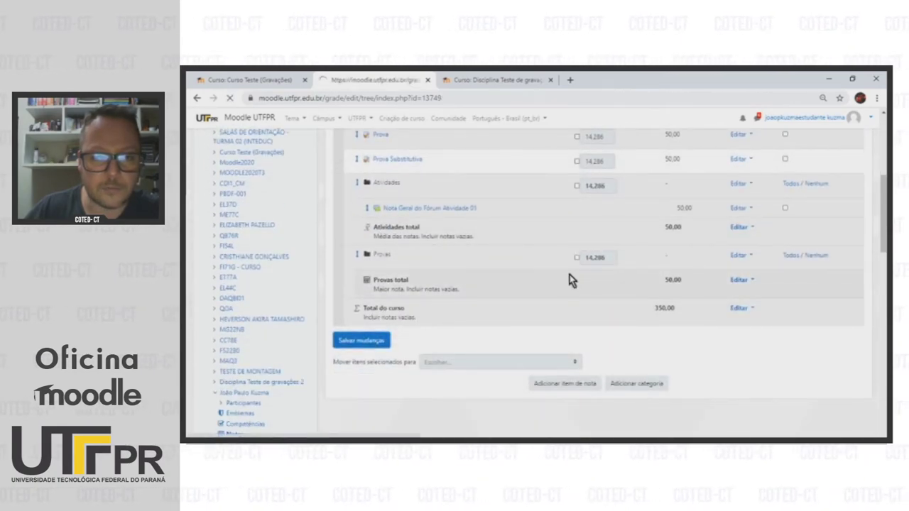
Step: Return to the course page and open the settings of the Atividade 02 forum for editing
scroll(568, 277, down, 8)
scroll(566, 280, down, 1)
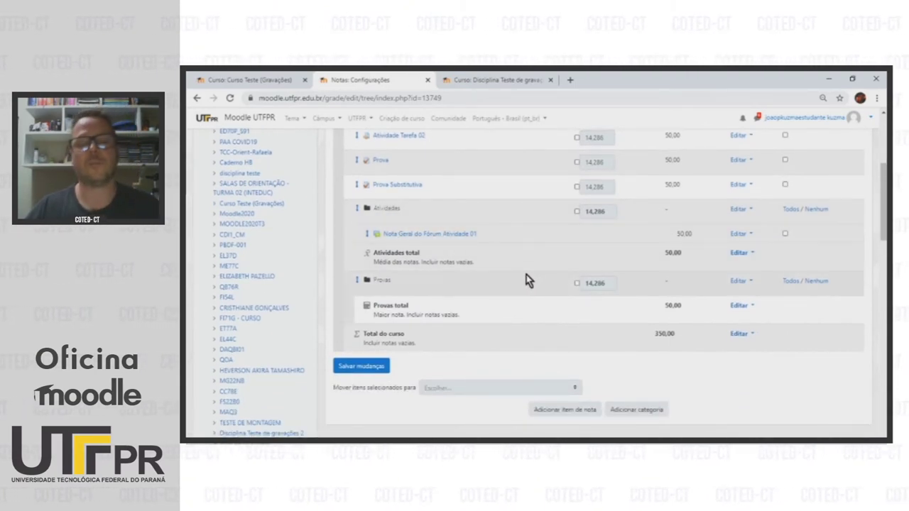
scroll(528, 280, up, 3)
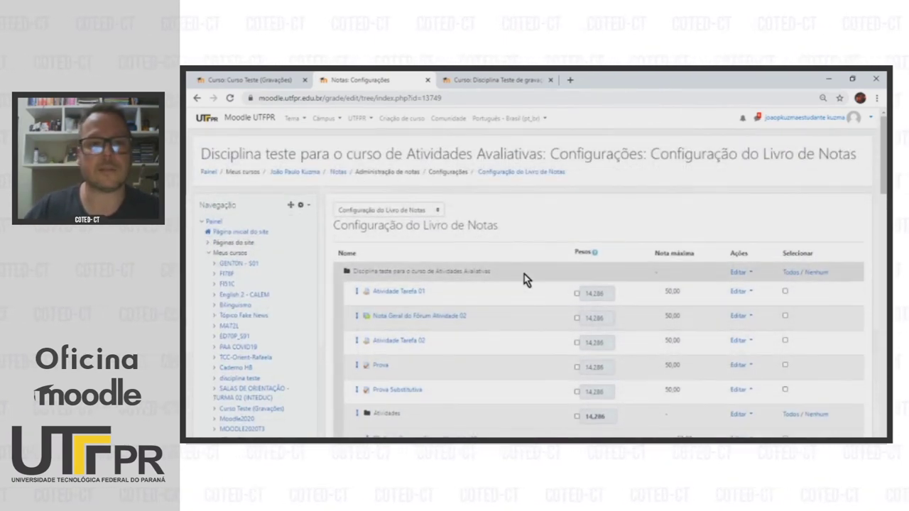
click(294, 173)
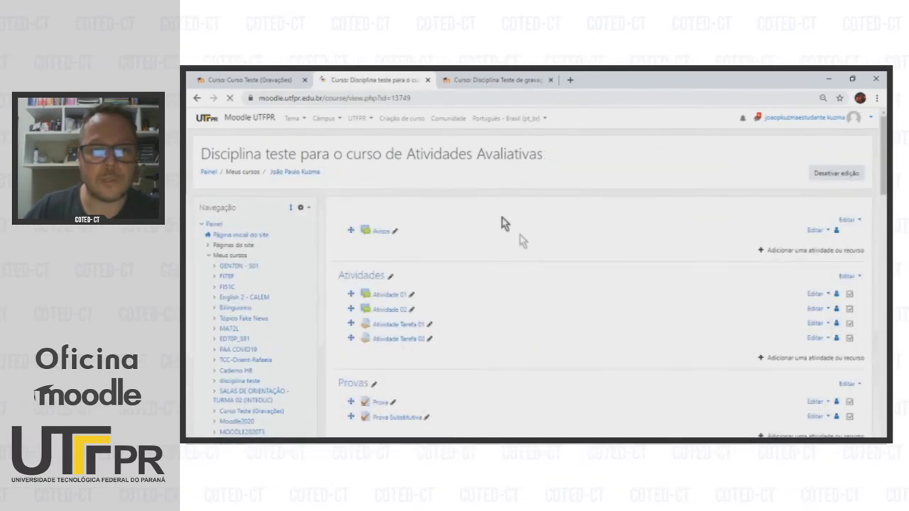
scroll(561, 296, down, 4)
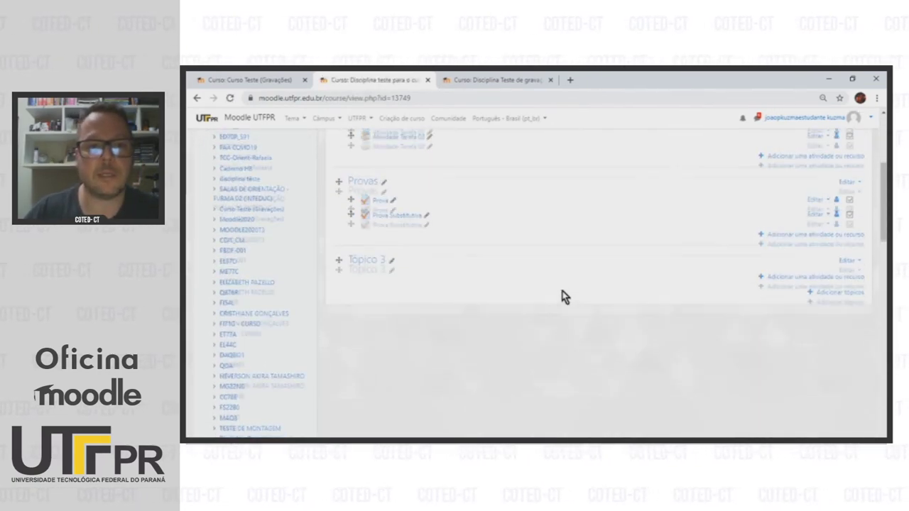
scroll(562, 295, up, 3)
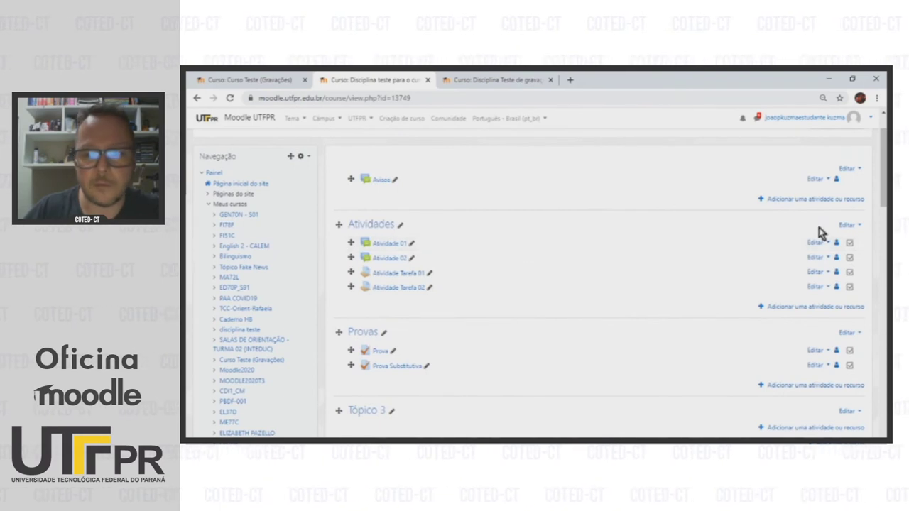
click(815, 258)
click(775, 273)
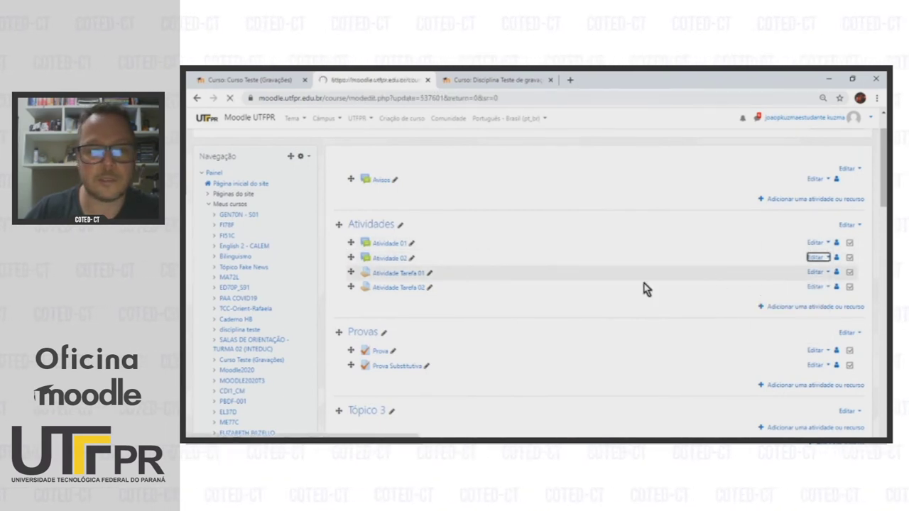
Step: Set the Atividade 02 forum's Categoria de notas to Atividades under Nota Geral do Fórum, and save, returning to the course
scroll(526, 287, down, 10)
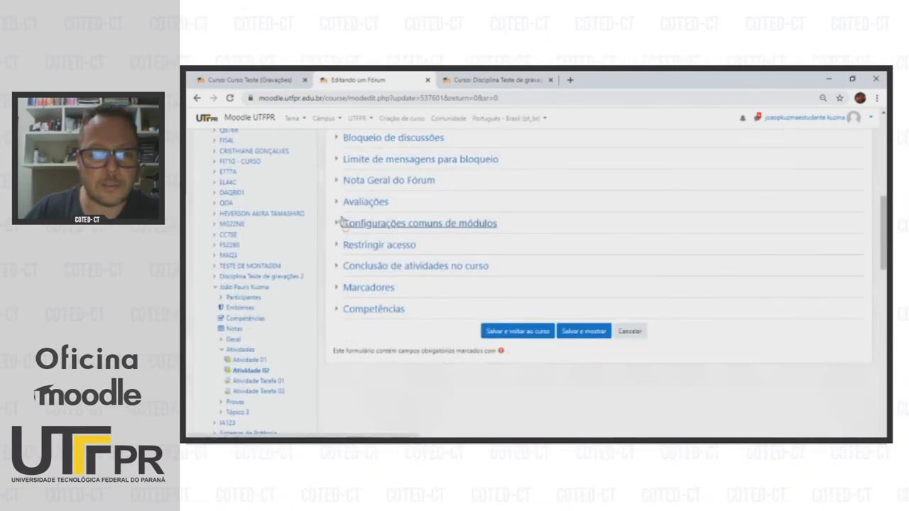
click(335, 181)
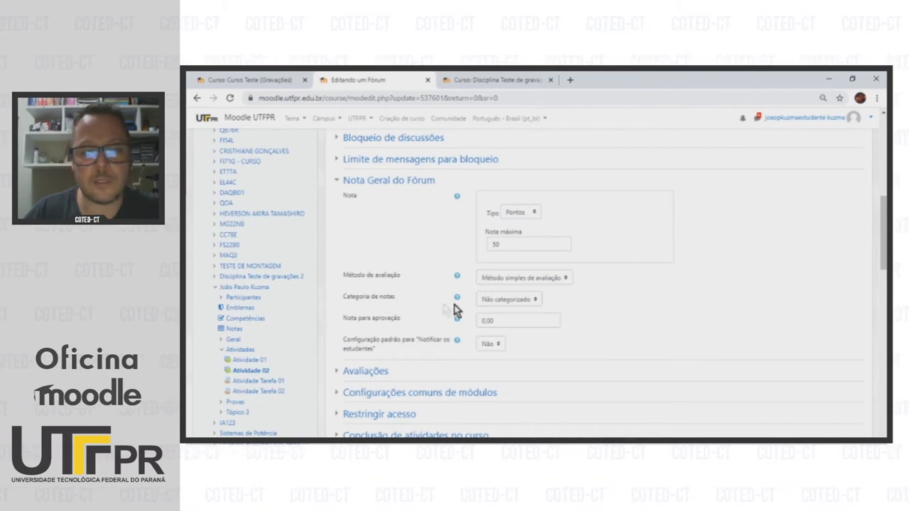
click(517, 305)
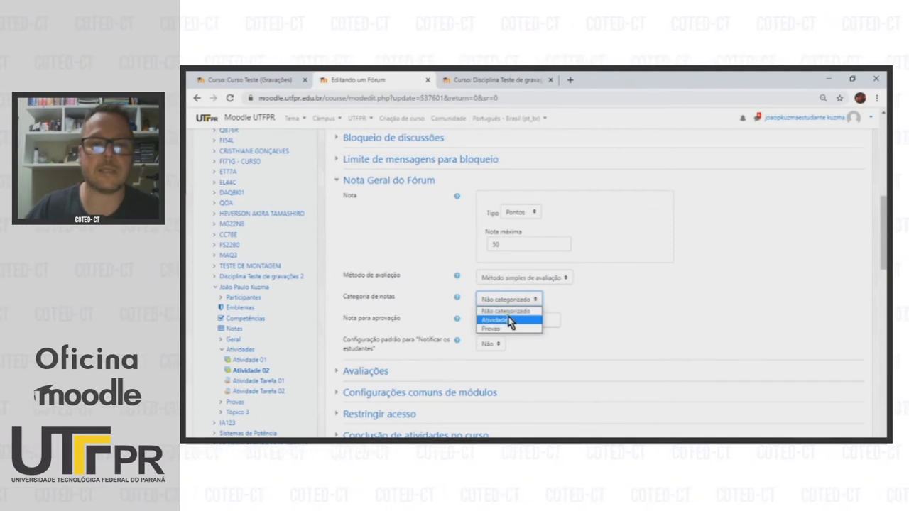
click(510, 321)
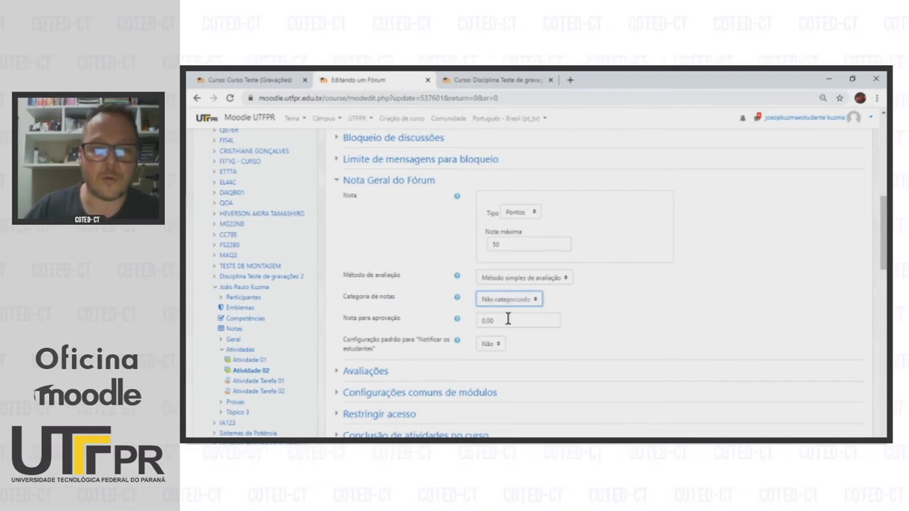
scroll(548, 355, down, 3)
click(528, 399)
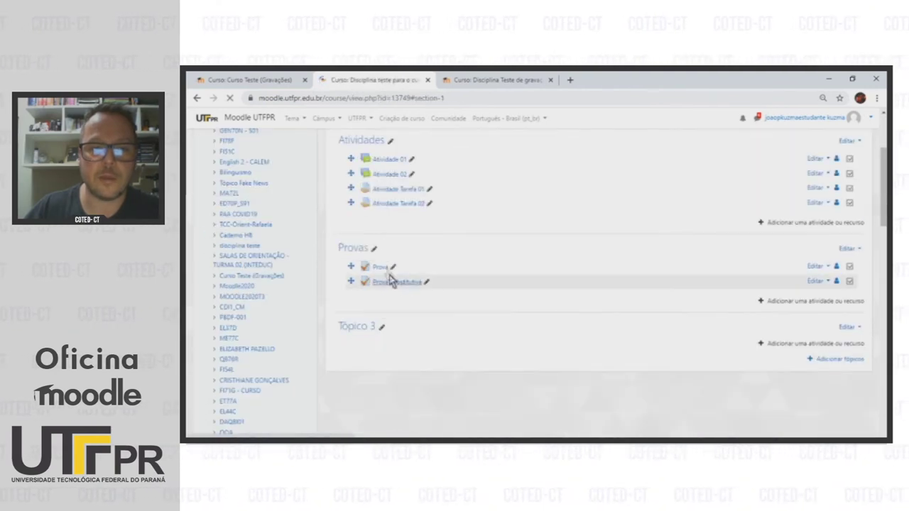
Step: Edit the settings of Atividade Tarefa 01, set its Categoria de notas to Atividades under Nota, and save back to the course
click(816, 189)
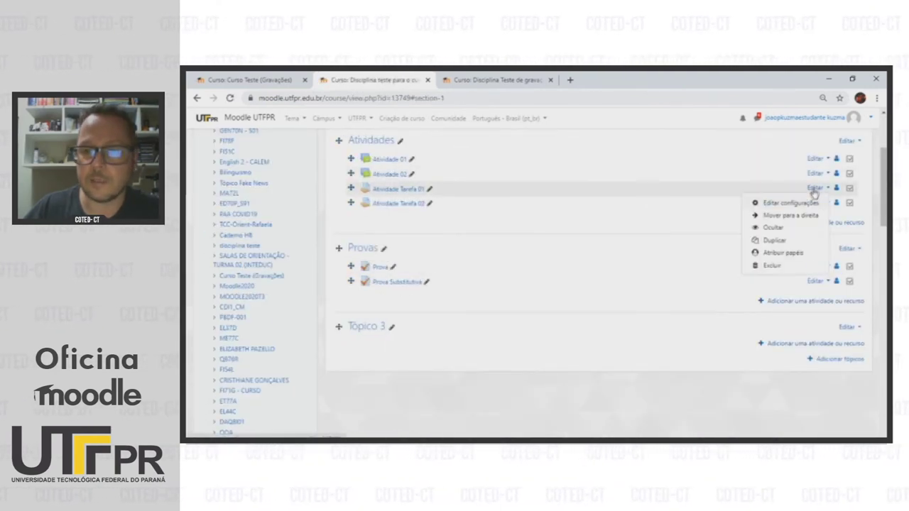
click(787, 205)
scroll(461, 273, down, 5)
scroll(460, 273, down, 6)
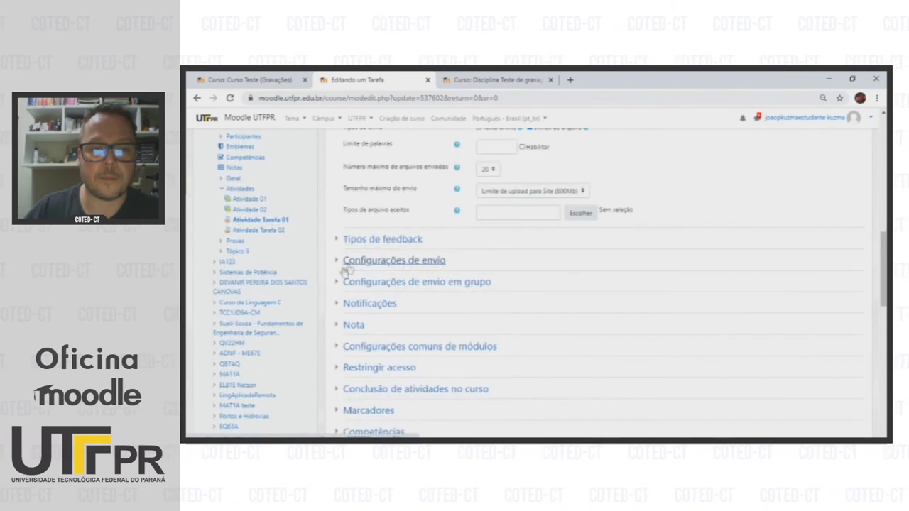
click(345, 319)
scroll(339, 308, down, 1)
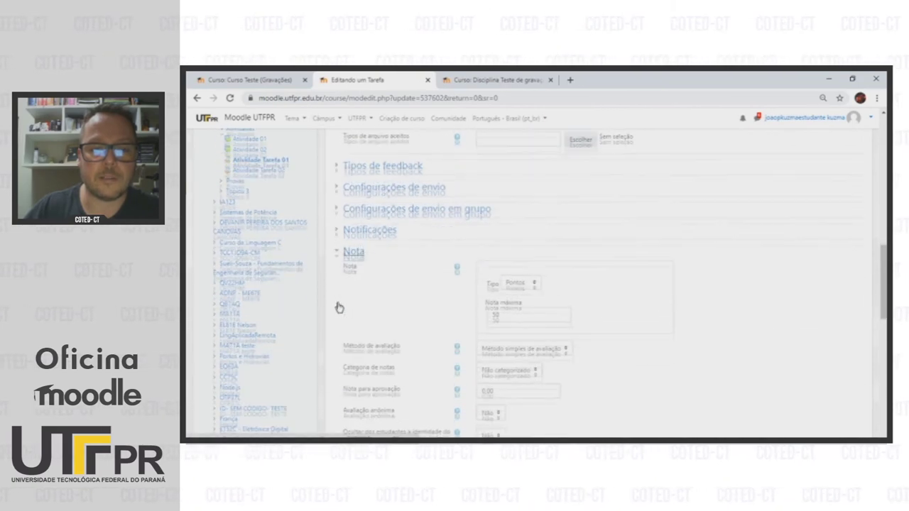
scroll(358, 263, down, 2)
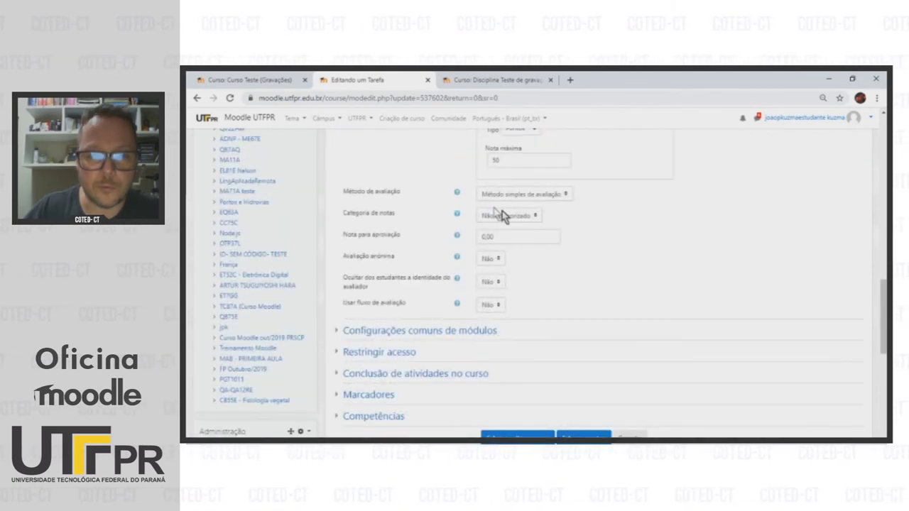
click(526, 217)
click(519, 238)
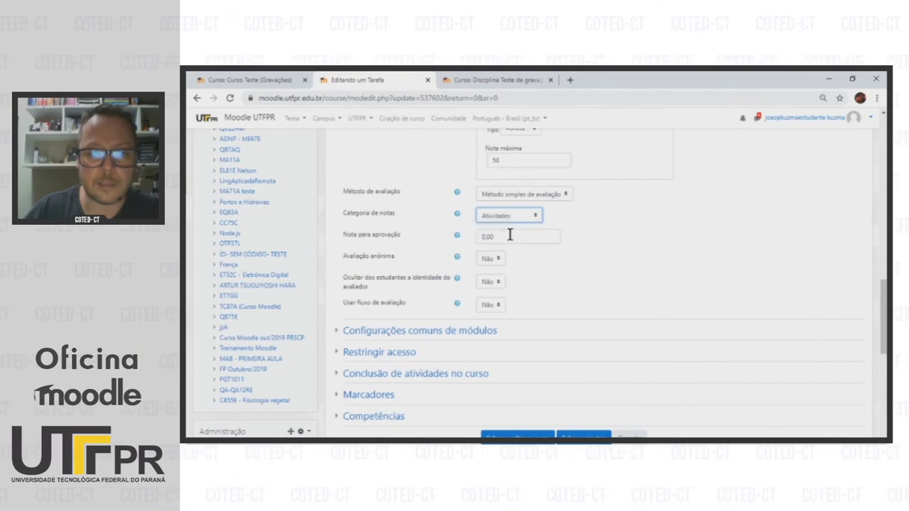
scroll(539, 302, down, 1)
click(519, 282)
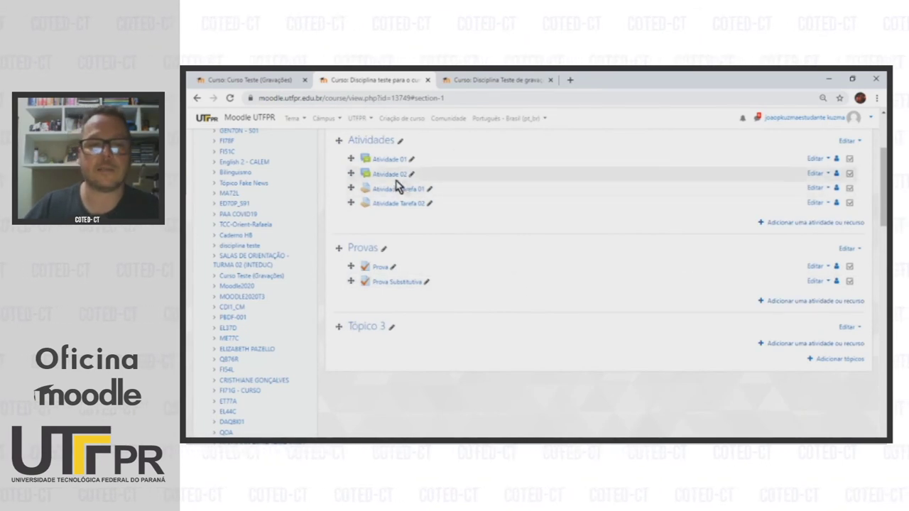
Step: Edit the grade settings of Atividade Tarefa 02, assign it to the Atividades category, and save back to the course
click(813, 202)
click(790, 216)
scroll(436, 326, down, 20)
scroll(389, 286, down, 2)
scroll(348, 234, up, 5)
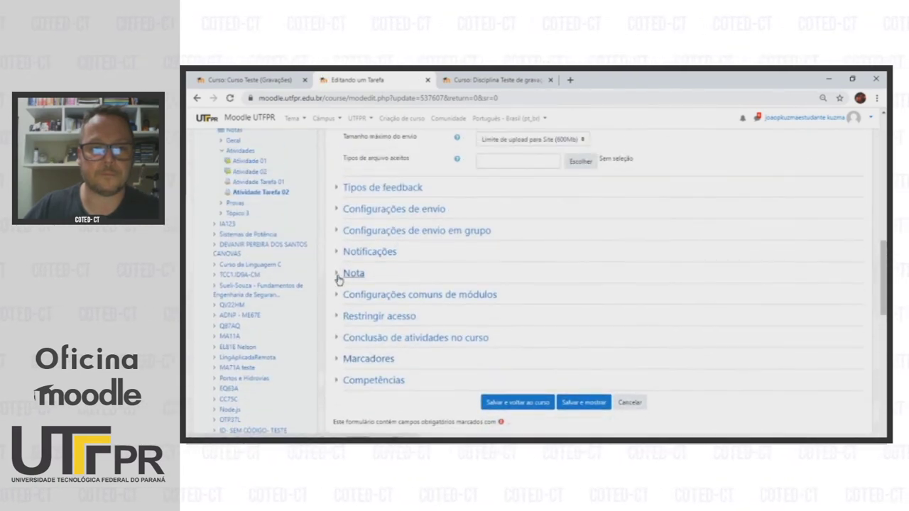
click(353, 273)
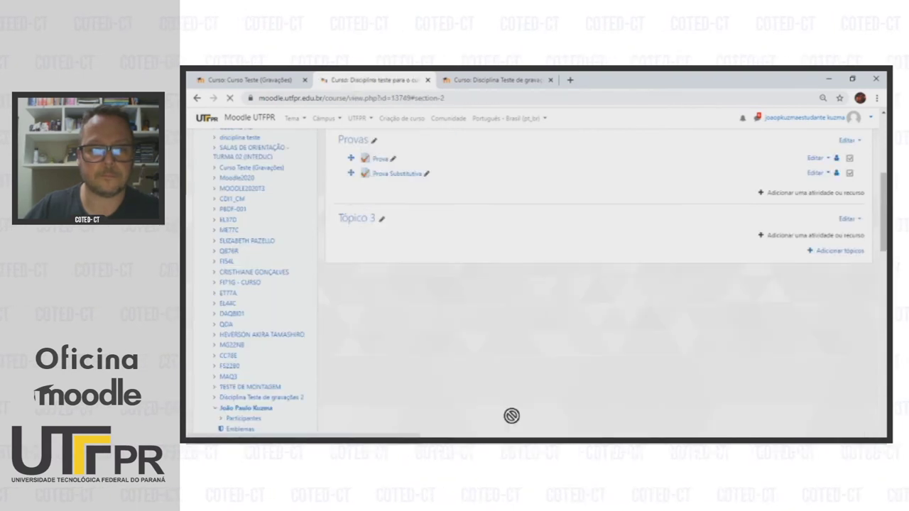
Step: Open the course's Configuração do Livro de Notas page from the course administration
scroll(513, 387, up, 5)
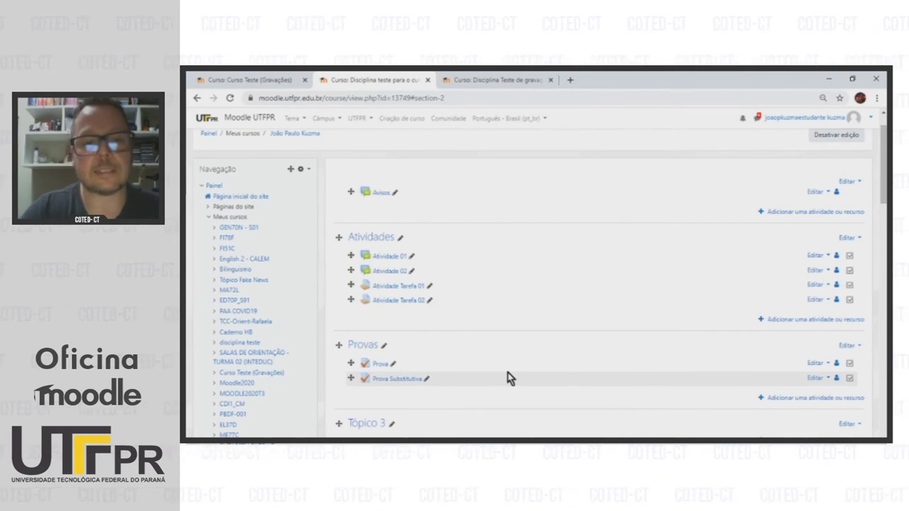
scroll(432, 244, down, 10)
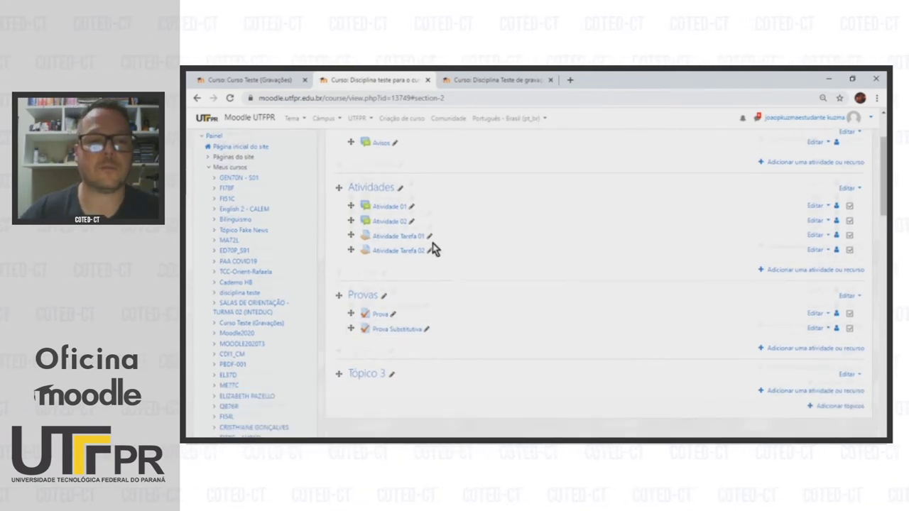
scroll(414, 242, down, 10)
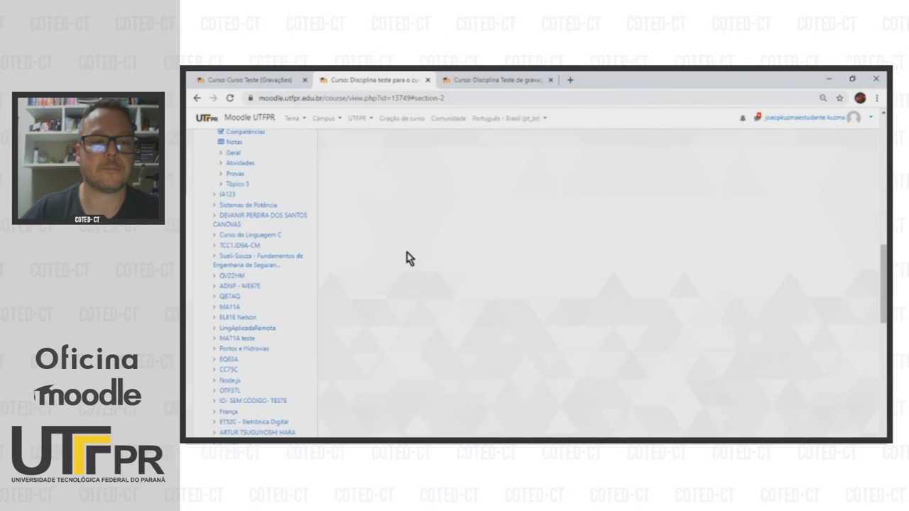
scroll(320, 308, down, 5)
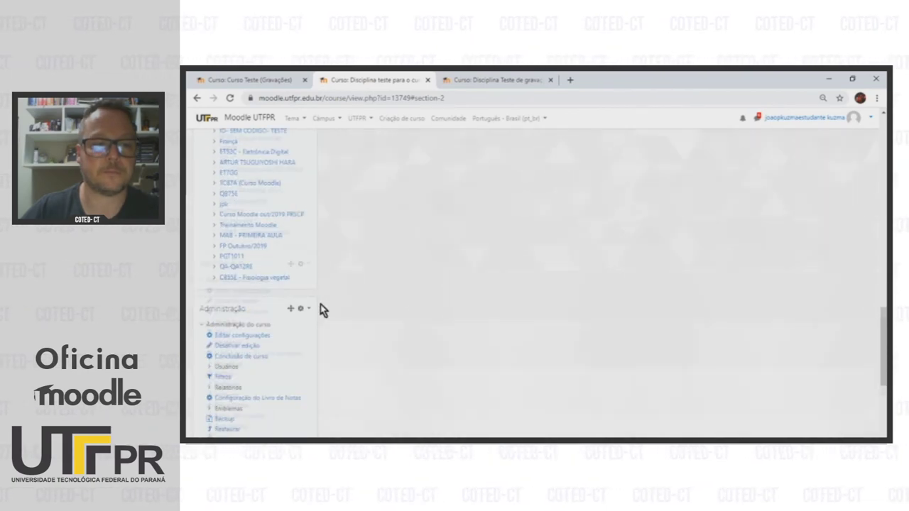
click(278, 313)
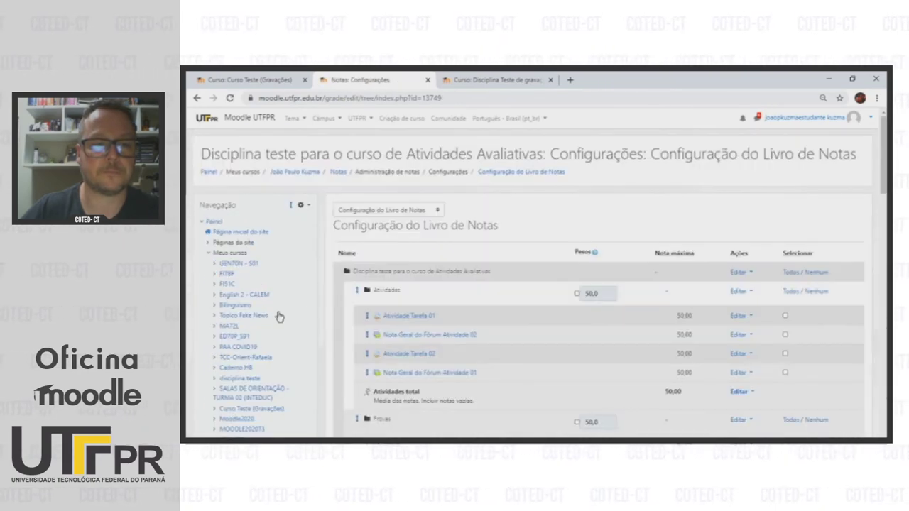
Step: Review the grade items, weights and totals of the Atividades and Provas categories and the course total, comparing them with the Word outline
scroll(585, 286, down, 3)
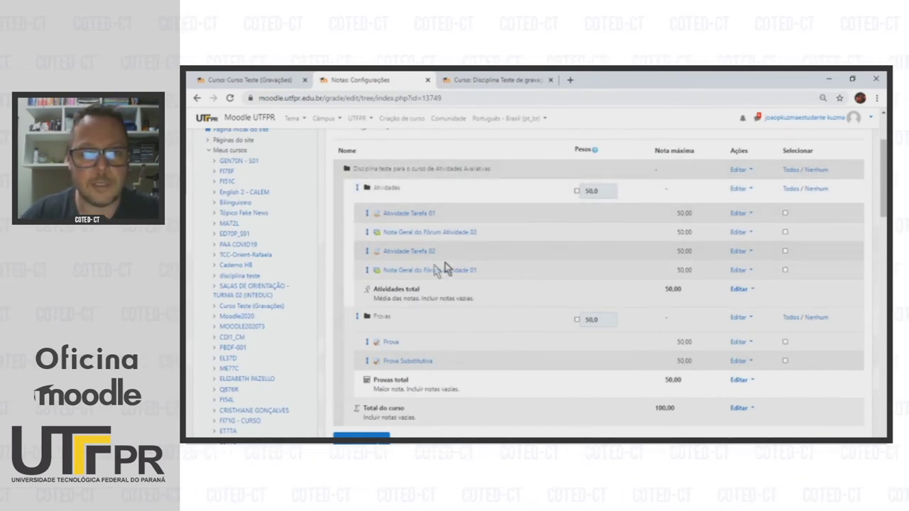
scroll(389, 226, down, 3)
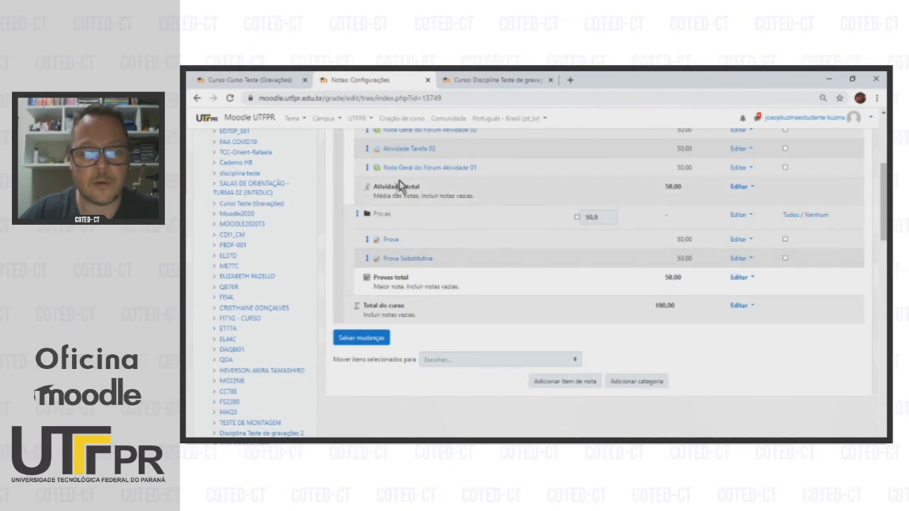
scroll(553, 236, up, 1)
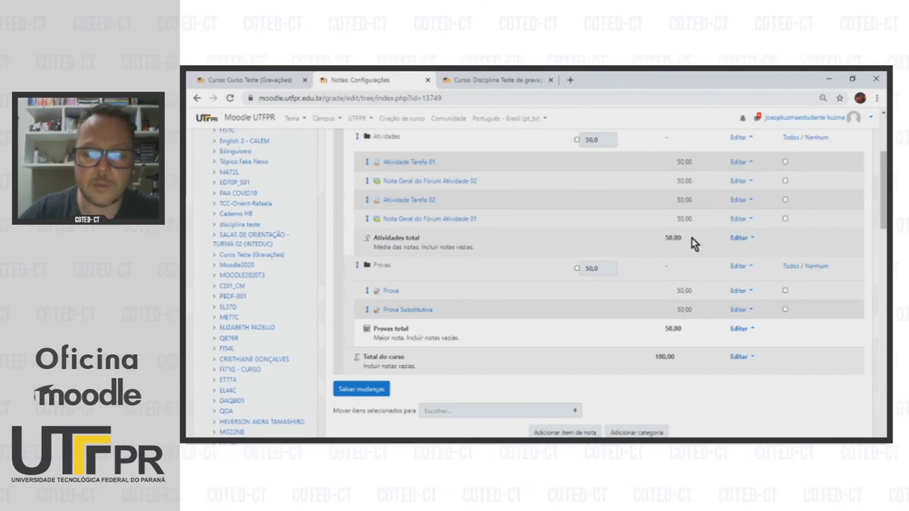
drag(667, 239, 591, 203)
scroll(675, 274, down, 3)
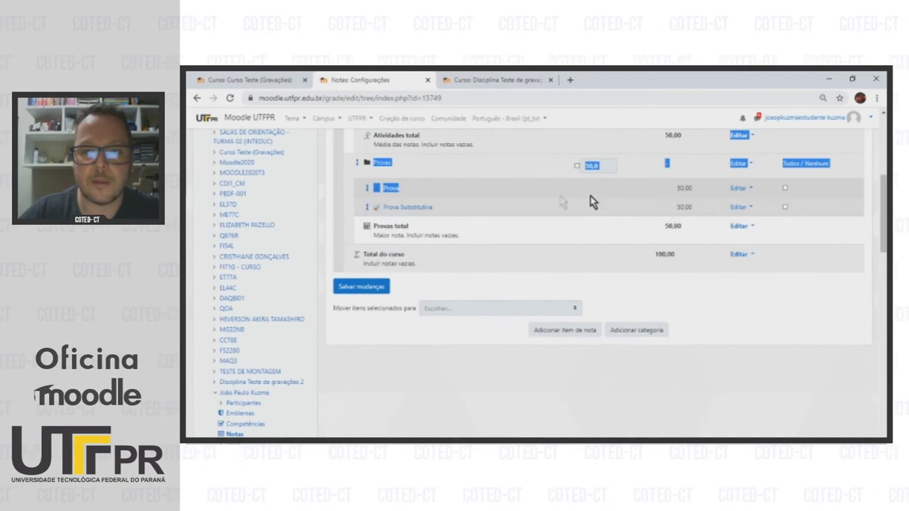
click(558, 202)
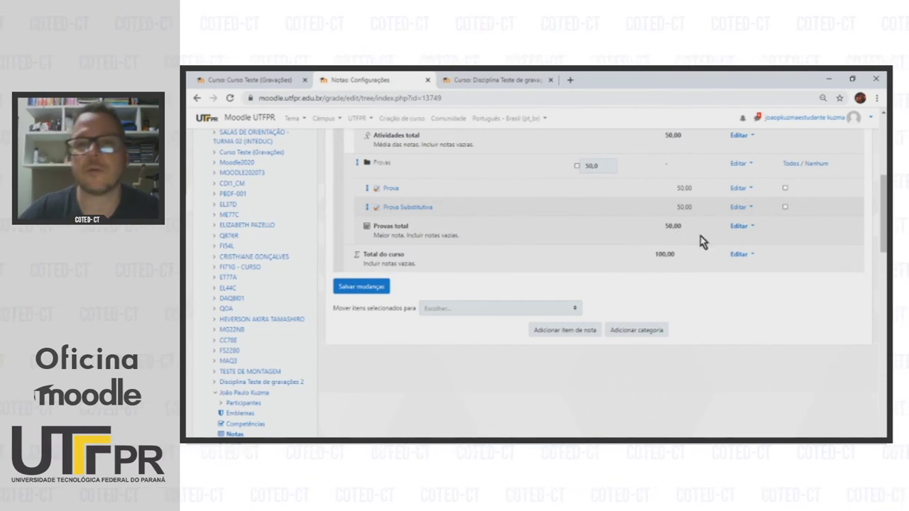
scroll(695, 284, up, 1)
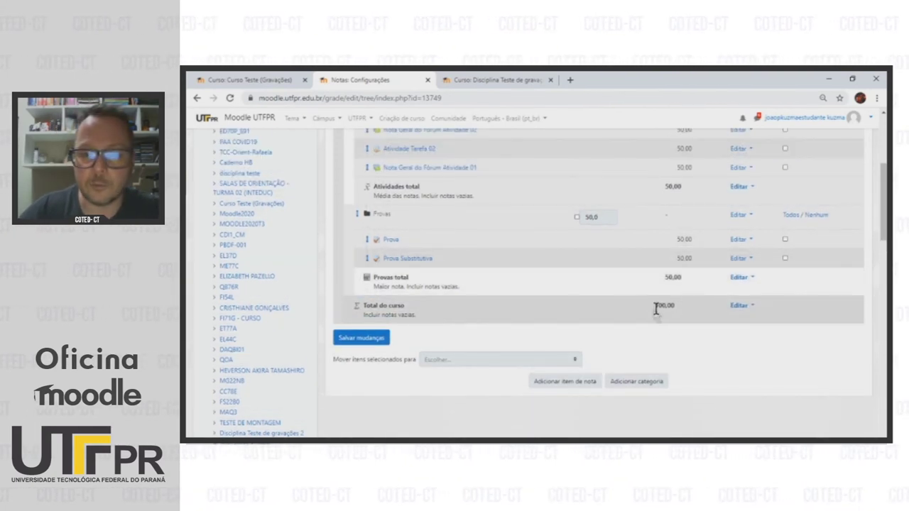
scroll(680, 311, up, 1)
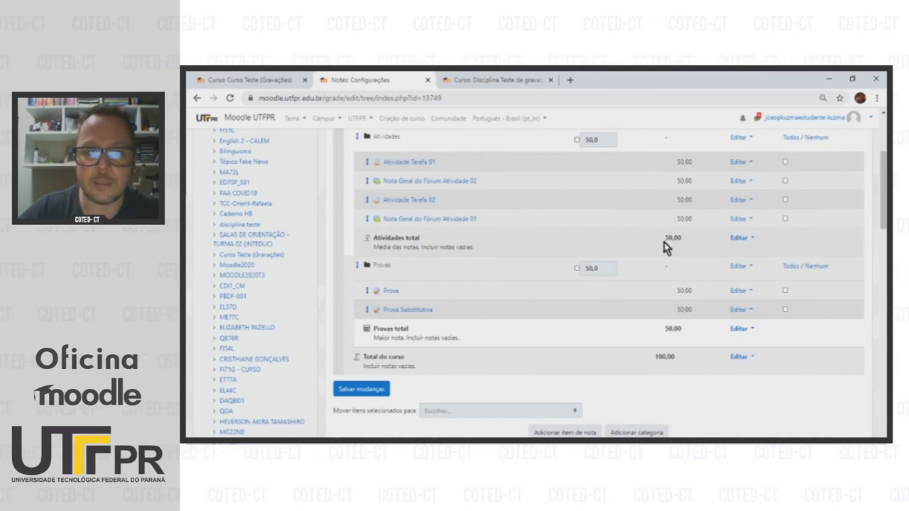
scroll(662, 242, down, 1)
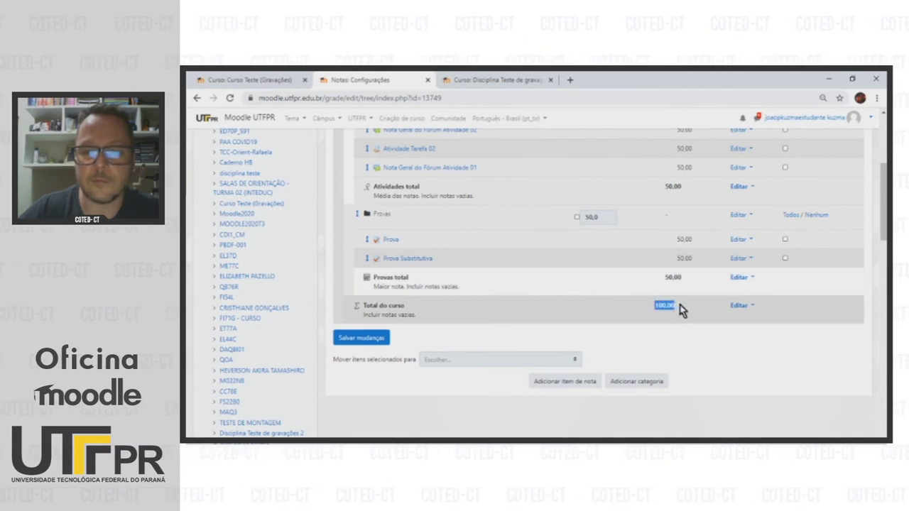
scroll(686, 306, up, 2)
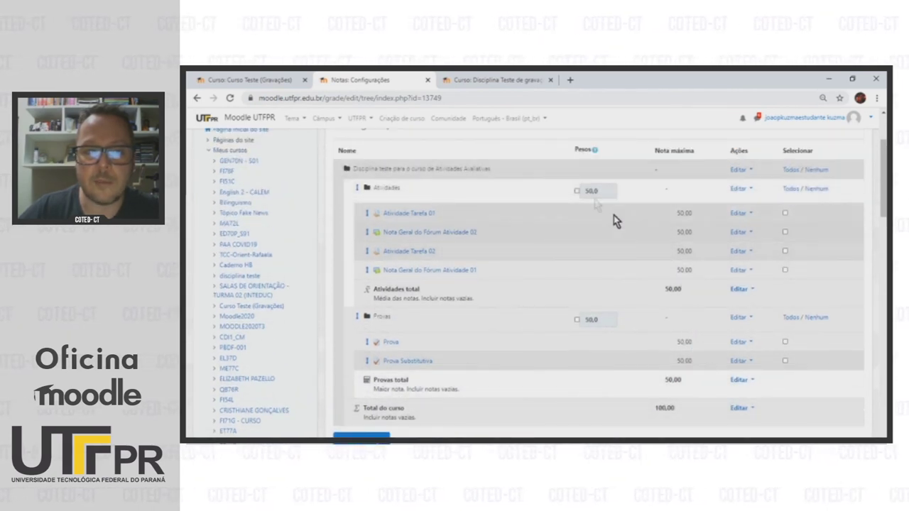
key(alt+Tab)
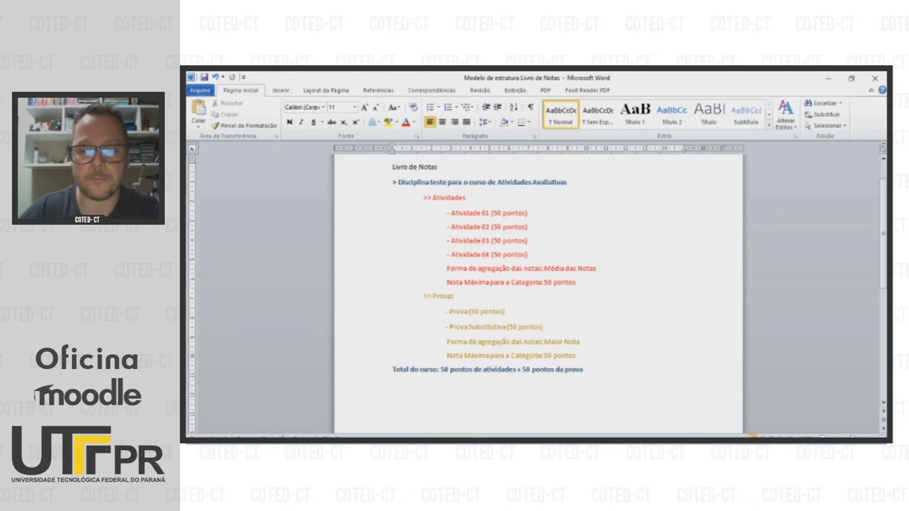
key(alt+Tab)
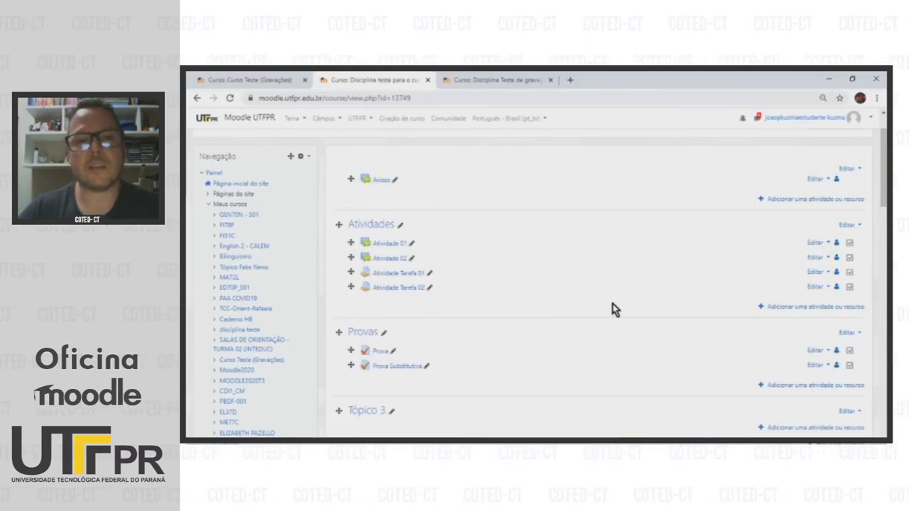
Step: Open the course's Relatório de notas and examine its Atividades, Provas and Total do curso columns
scroll(608, 299, down, 5)
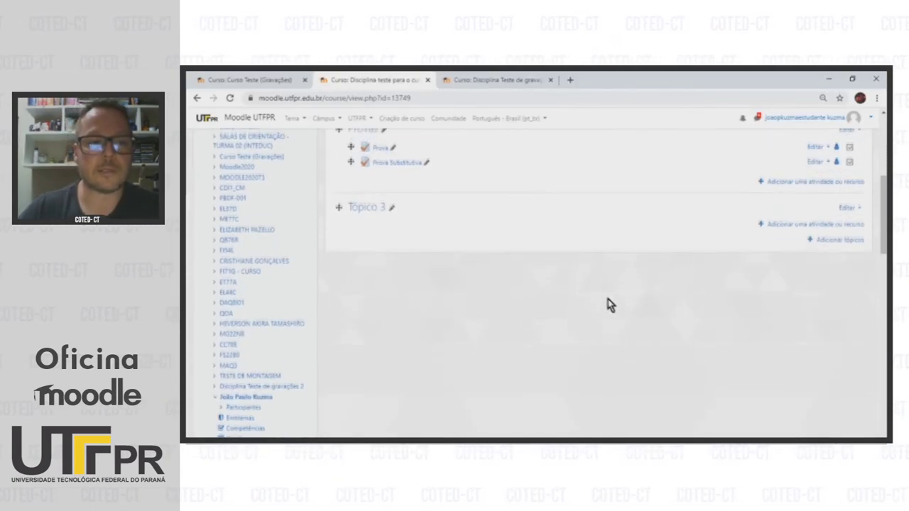
scroll(298, 265, down, 3)
scroll(232, 298, down, 2)
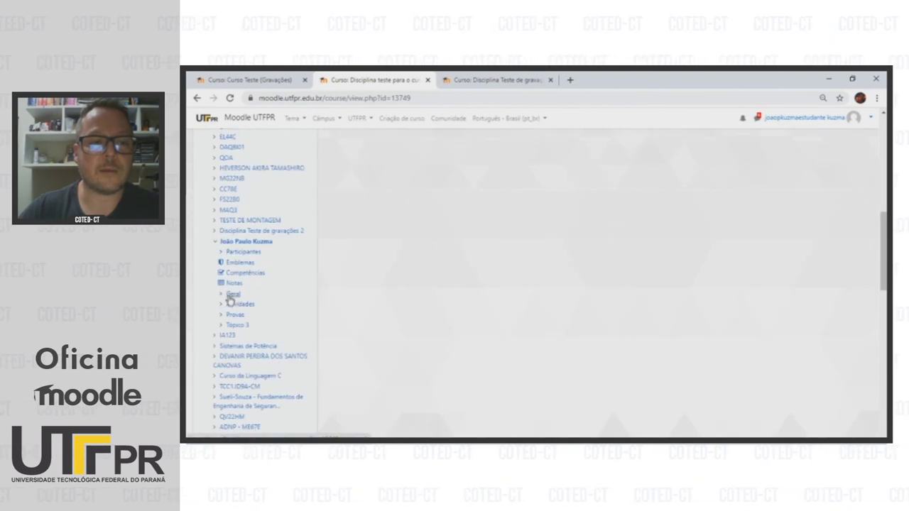
click(232, 284)
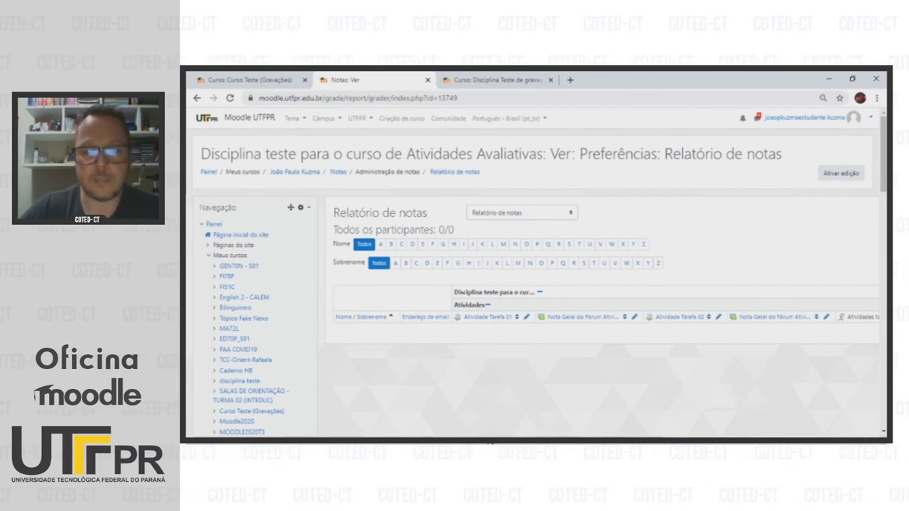
scroll(516, 434, right, 2)
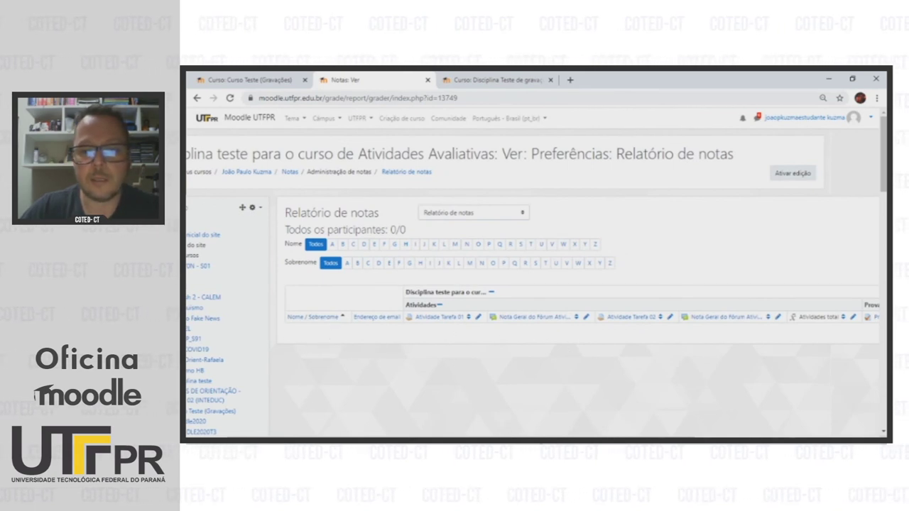
drag(532, 441, 577, 442)
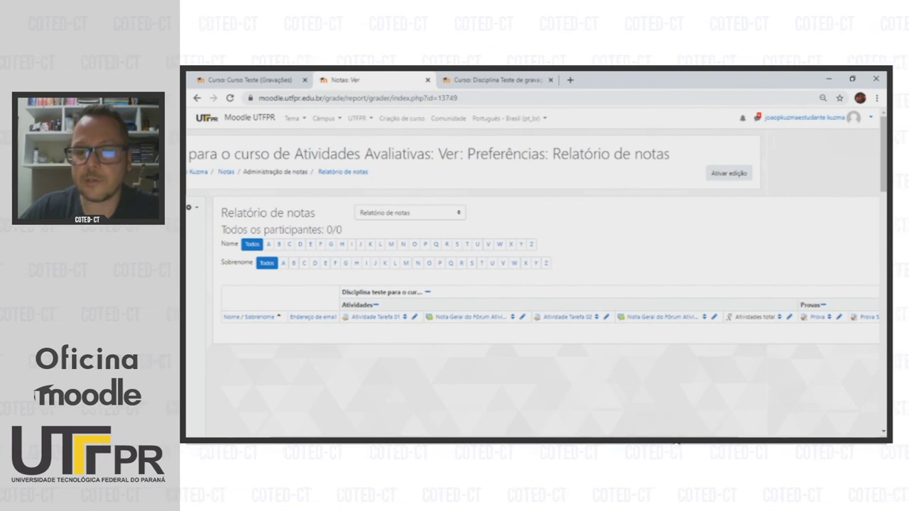
scroll(765, 438, right, 3)
scroll(765, 440, right, 1)
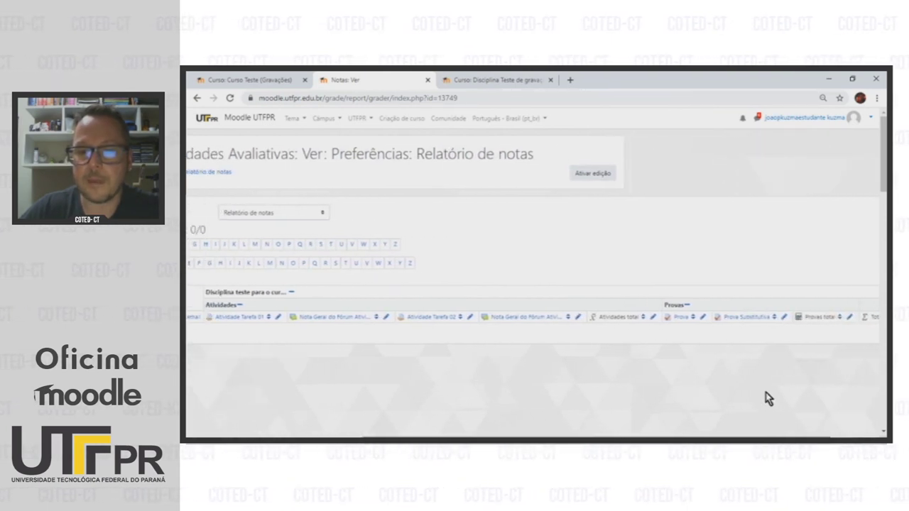
scroll(861, 436, right, 3)
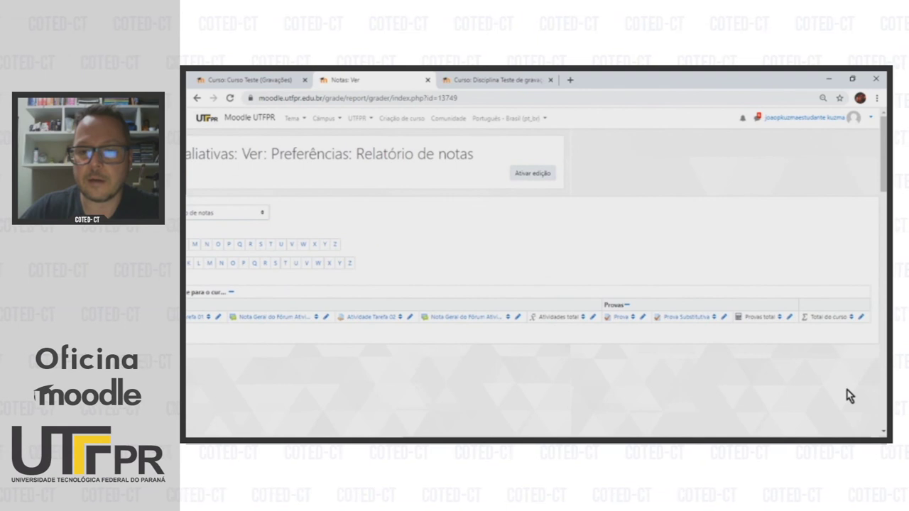